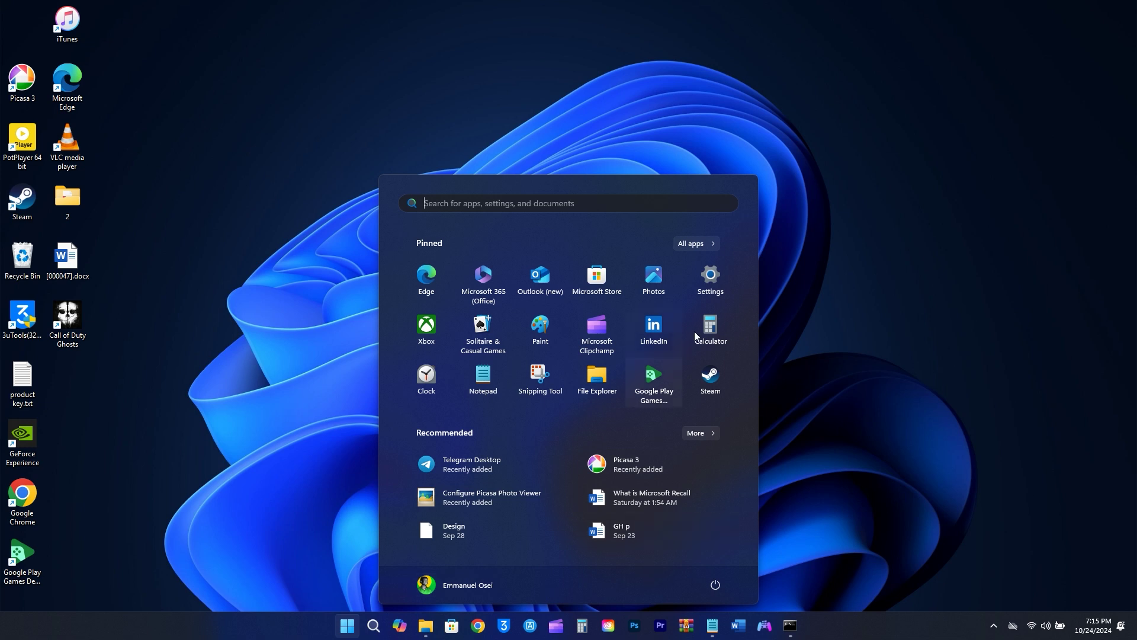
- Under Personalization > Start, turn off recommended files, tips, app recommendations and account notifications, then check Start
left_click(706, 274)
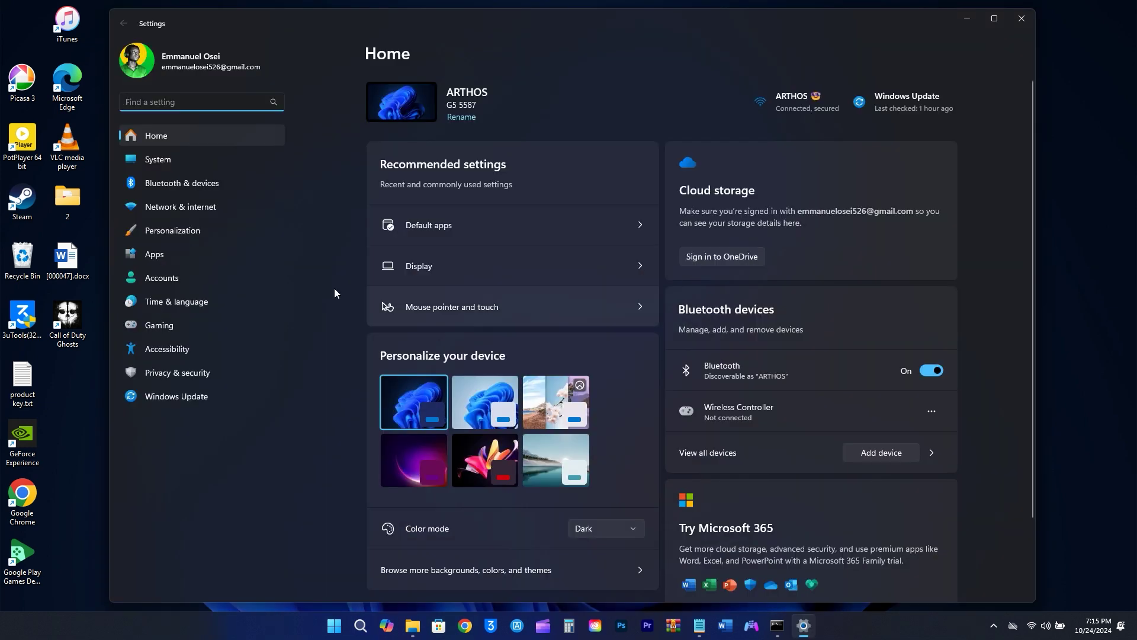
left_click(195, 235)
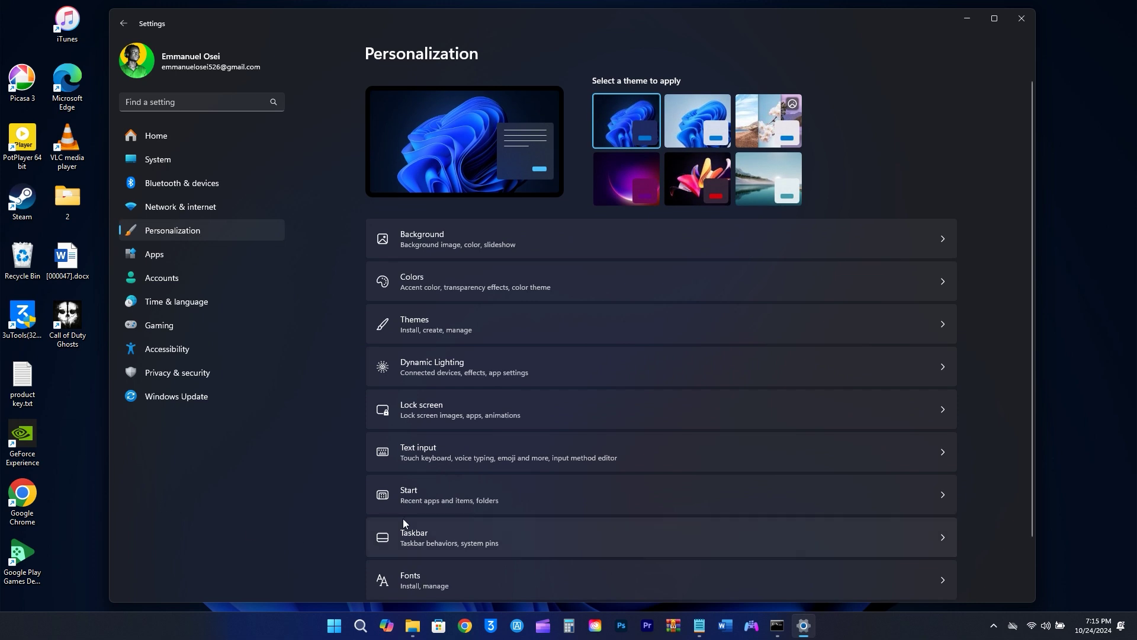
left_click(470, 495)
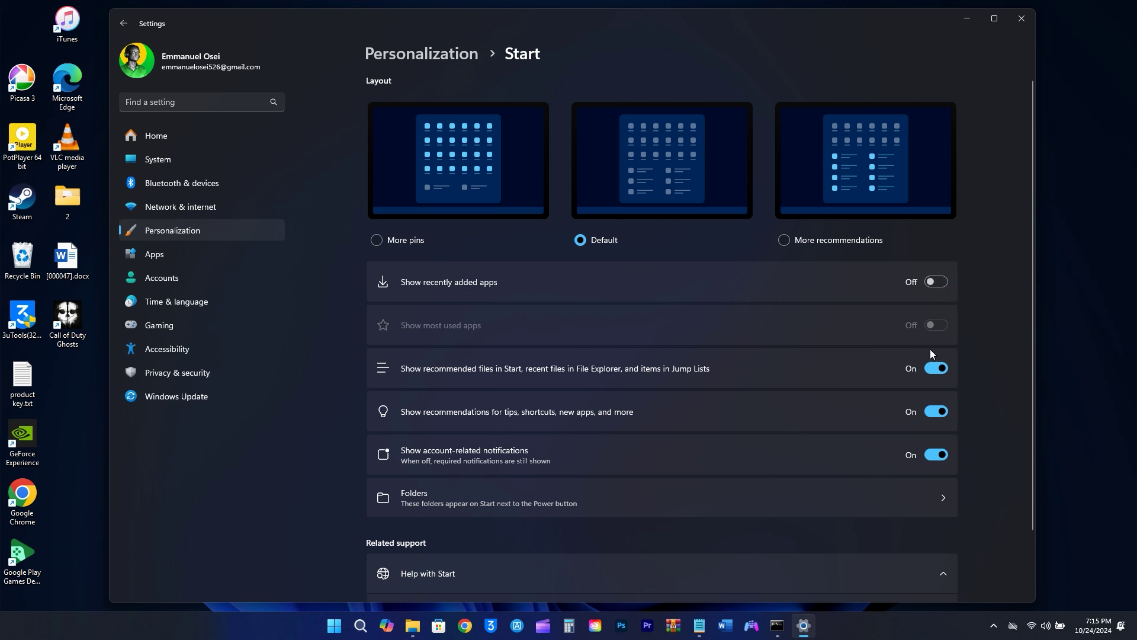
left_click(932, 368)
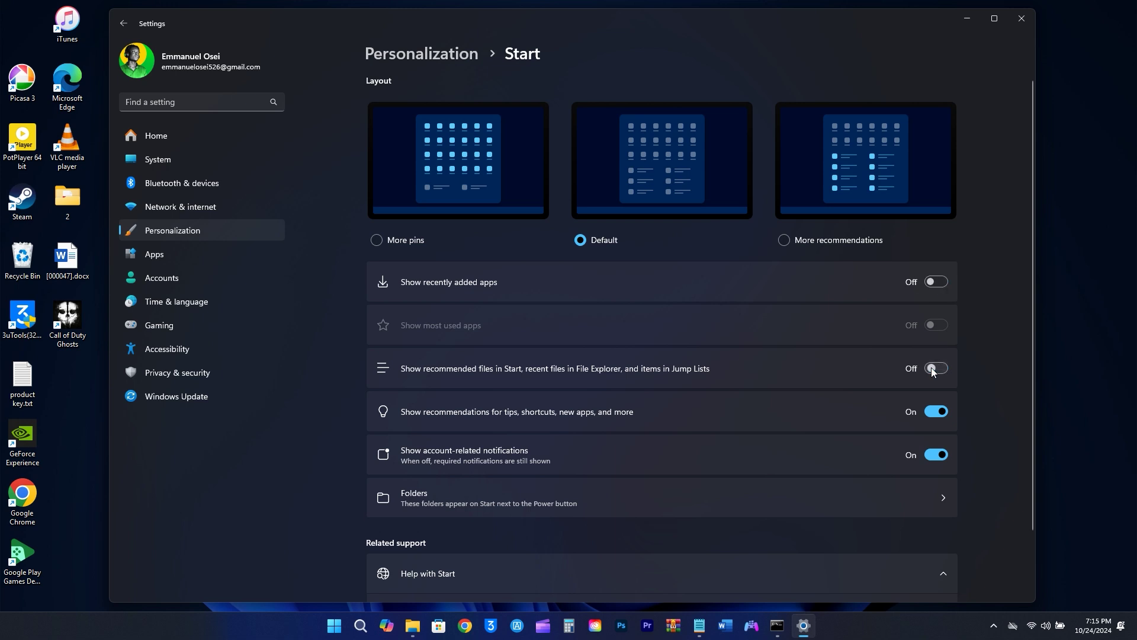
left_click(932, 412)
left_click(935, 454)
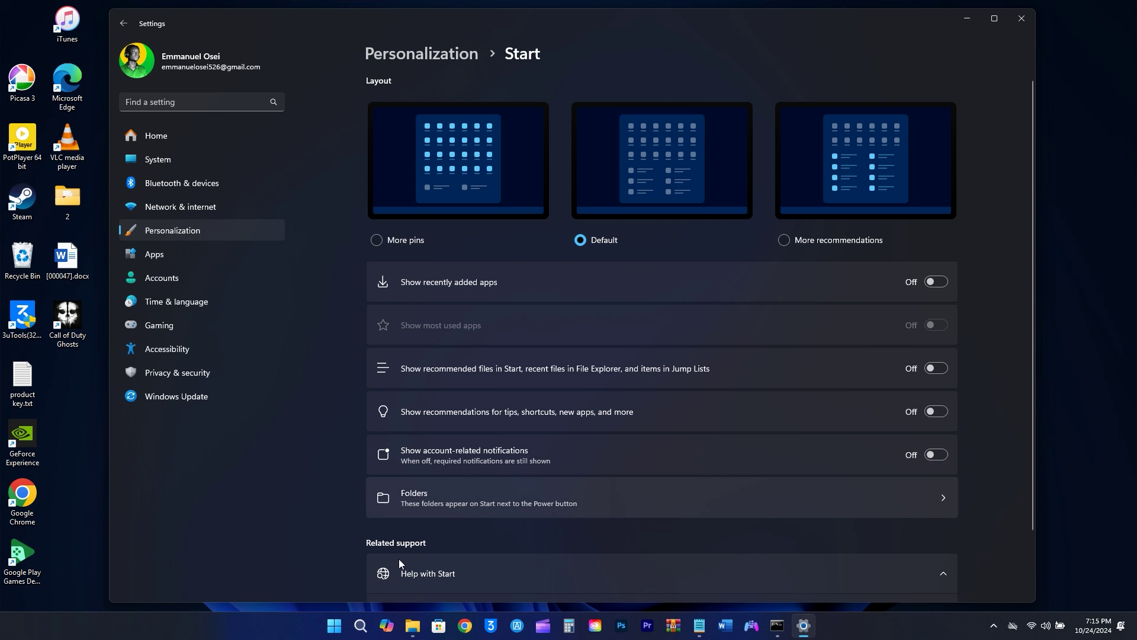
left_click(334, 630)
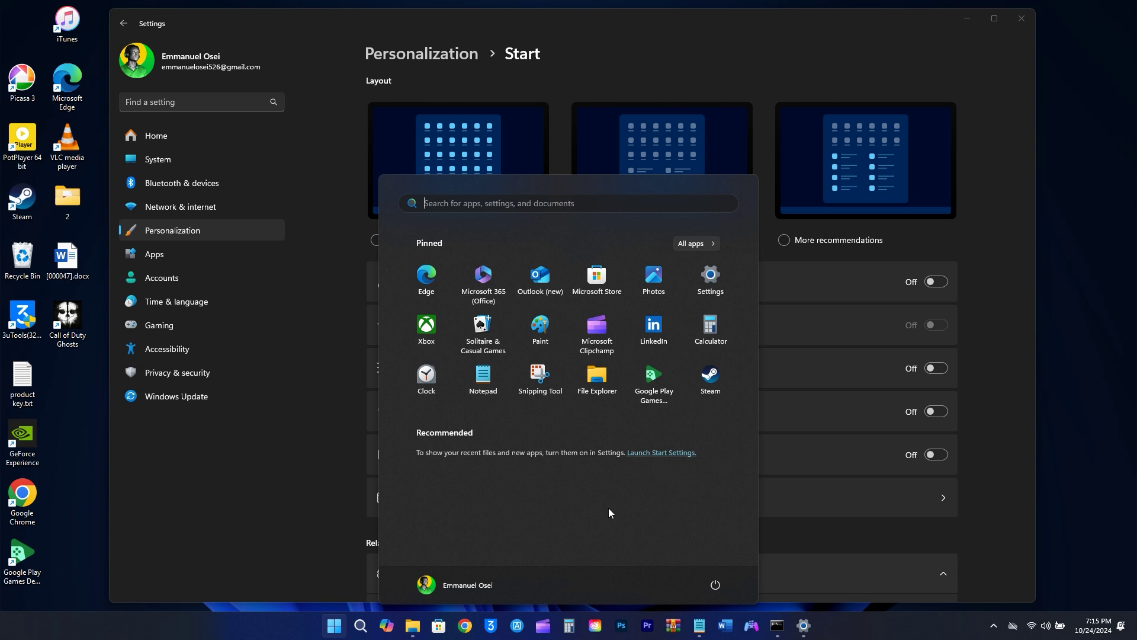
left_click(820, 533)
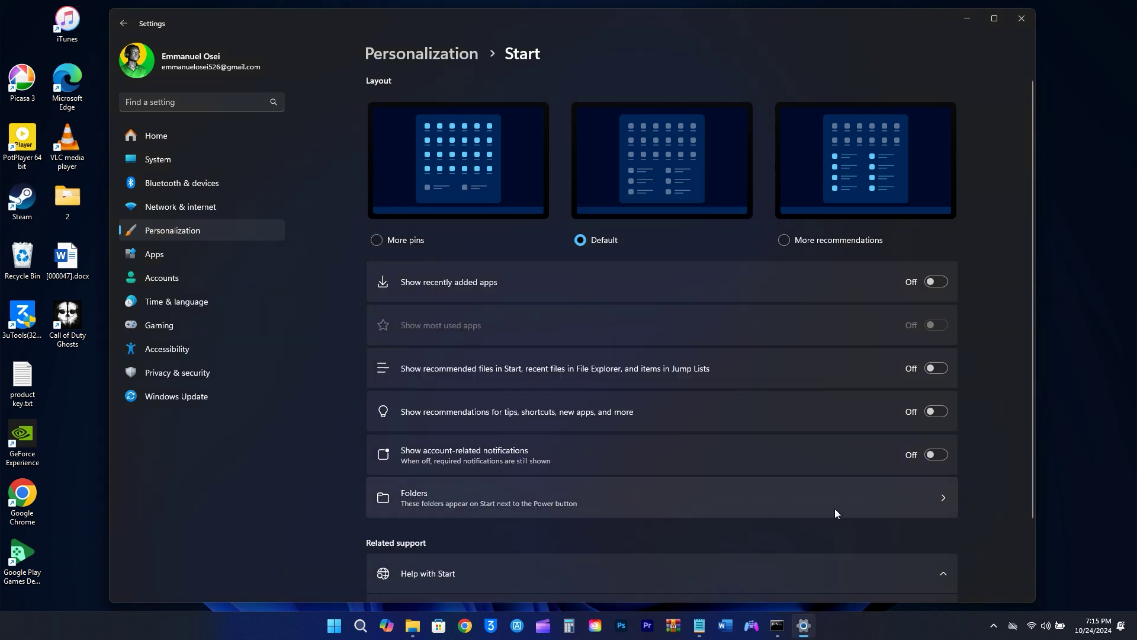
- Turn on the Downloads folder in Start > Folders and check it appears on Start
left_click(835, 513)
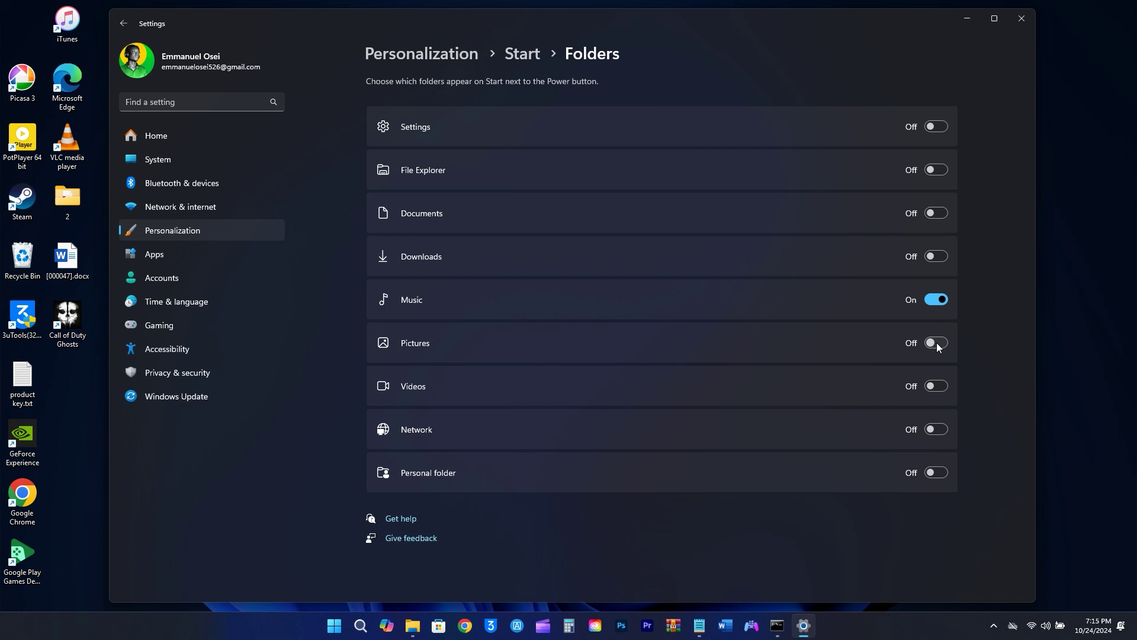
left_click(937, 260)
left_click(334, 625)
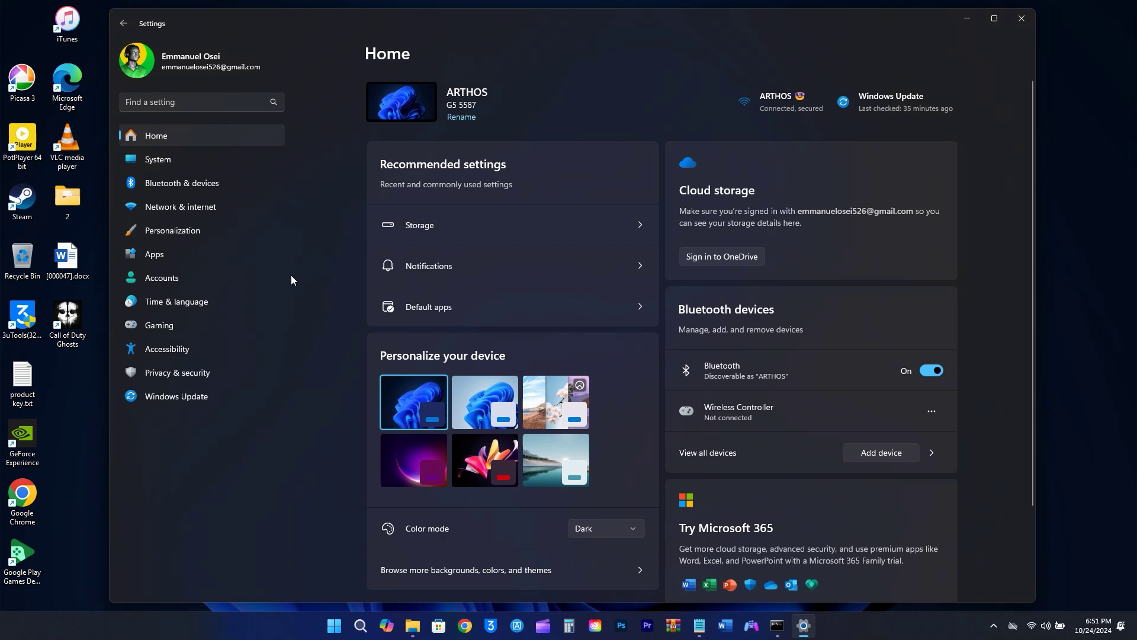
- Switch off all five Privacy & security > General options, including the advertising ID, then go to System
left_click(176, 376)
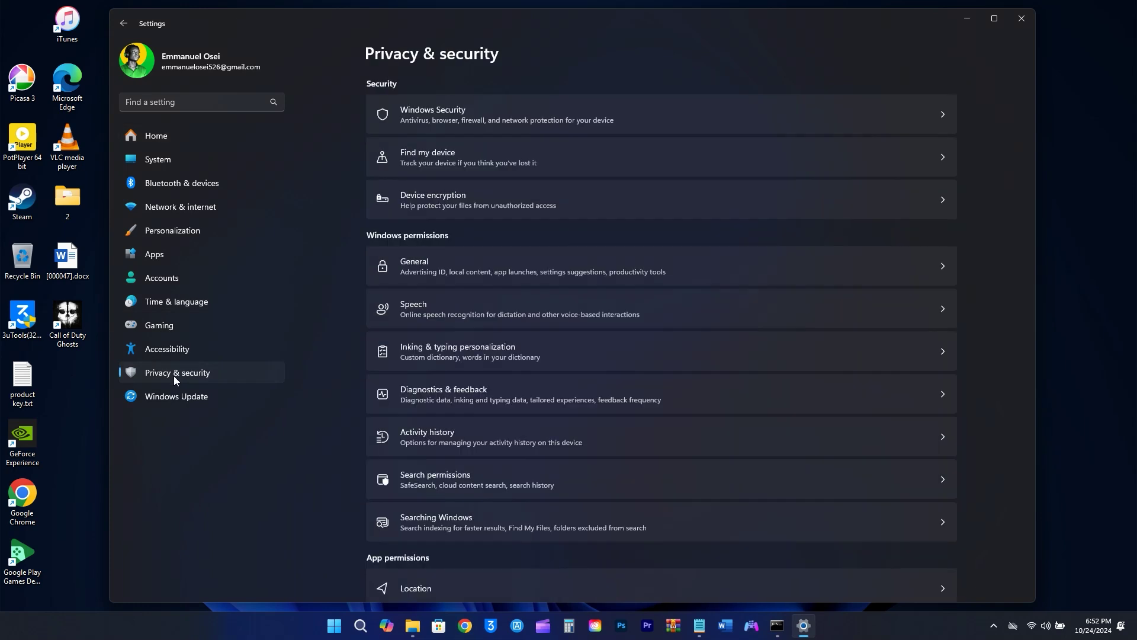
left_click(647, 276)
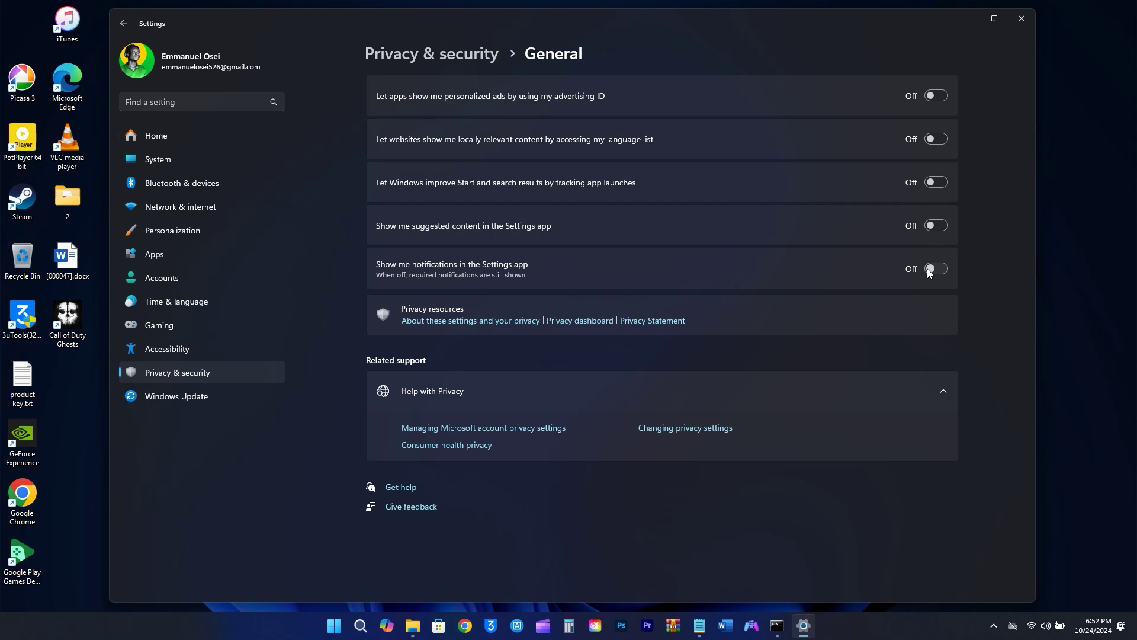
left_click(166, 159)
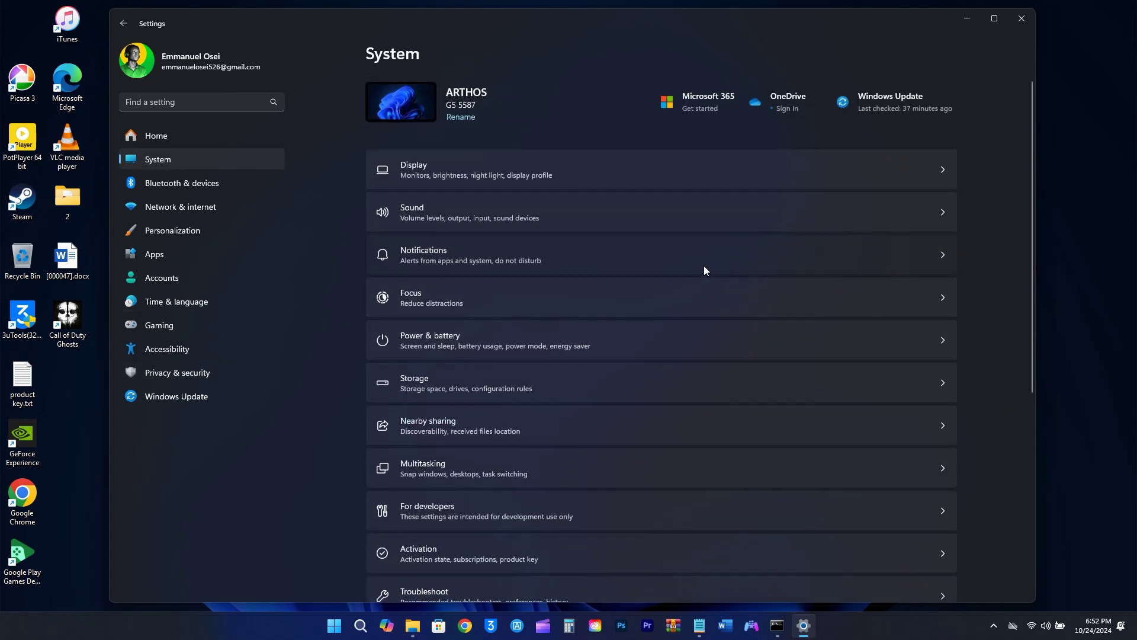
- Uncheck 'Get tips and suggestions when using Windows' in Notifications' additional settings
left_click(703, 265)
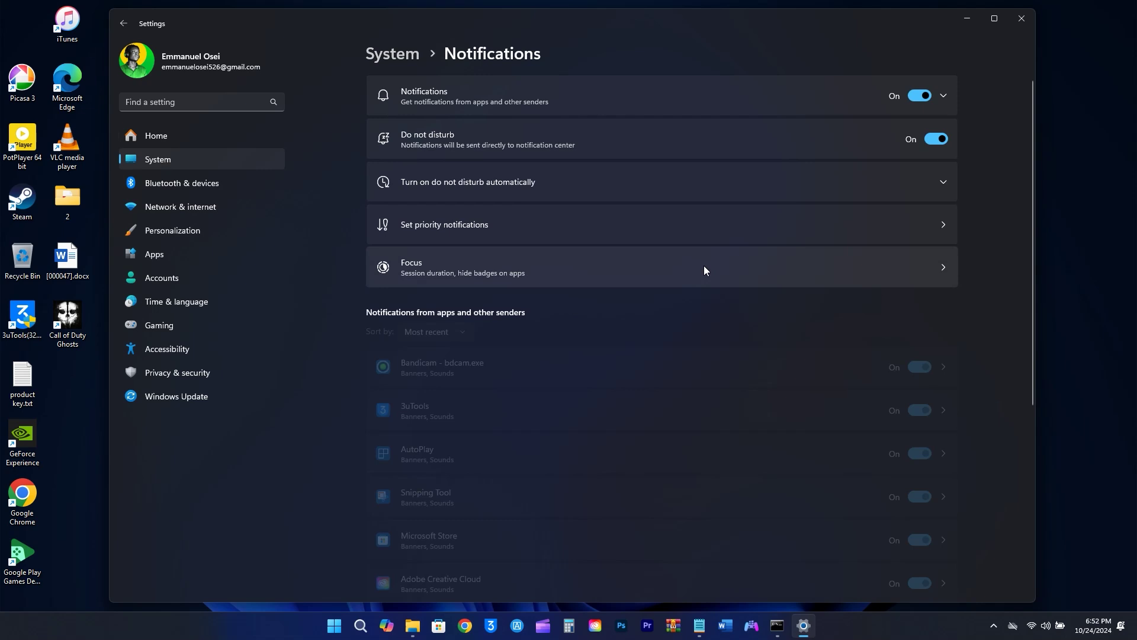
scroll(703, 267, "down", 5)
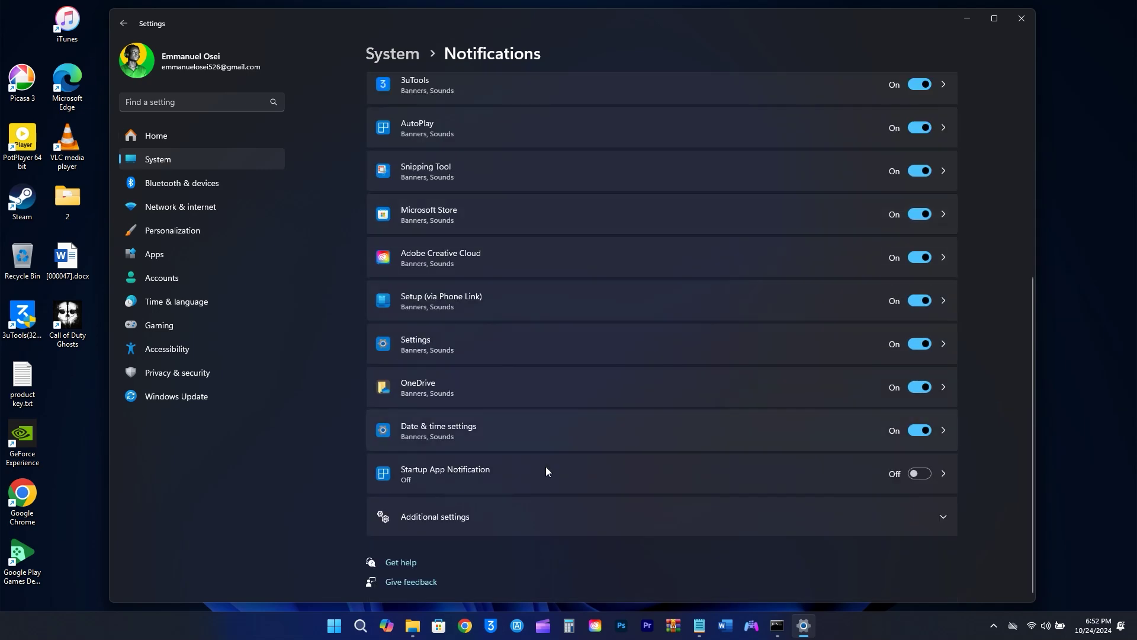
left_click(500, 514)
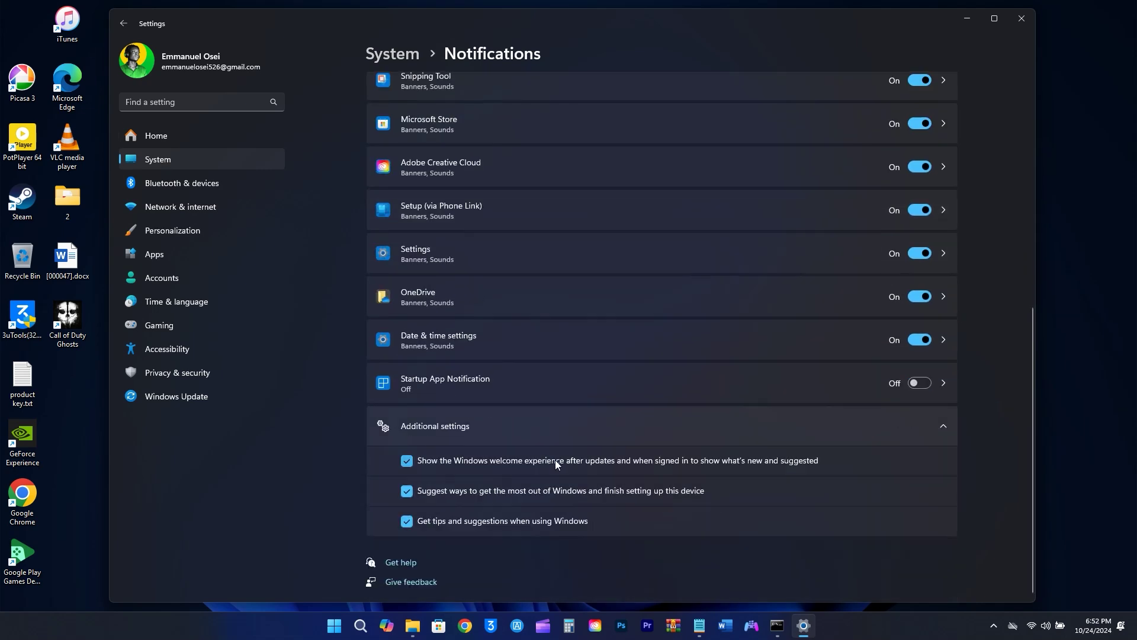
left_click(456, 527)
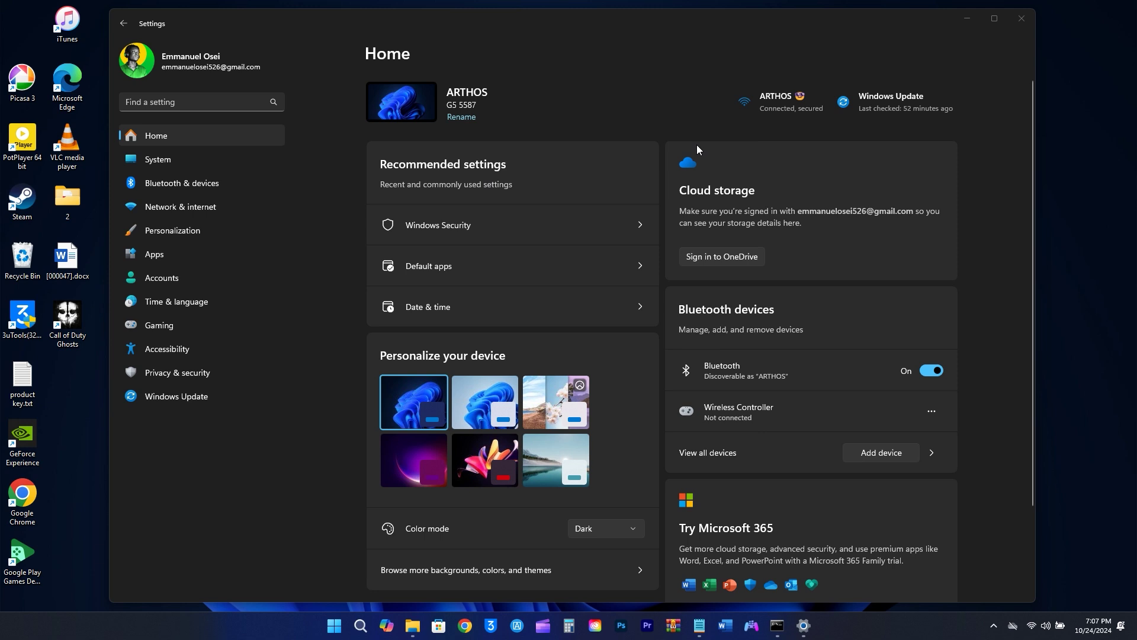
- Switch Steam off in Apps > Startup, and try to disable iTunesHelper too
left_click(144, 259)
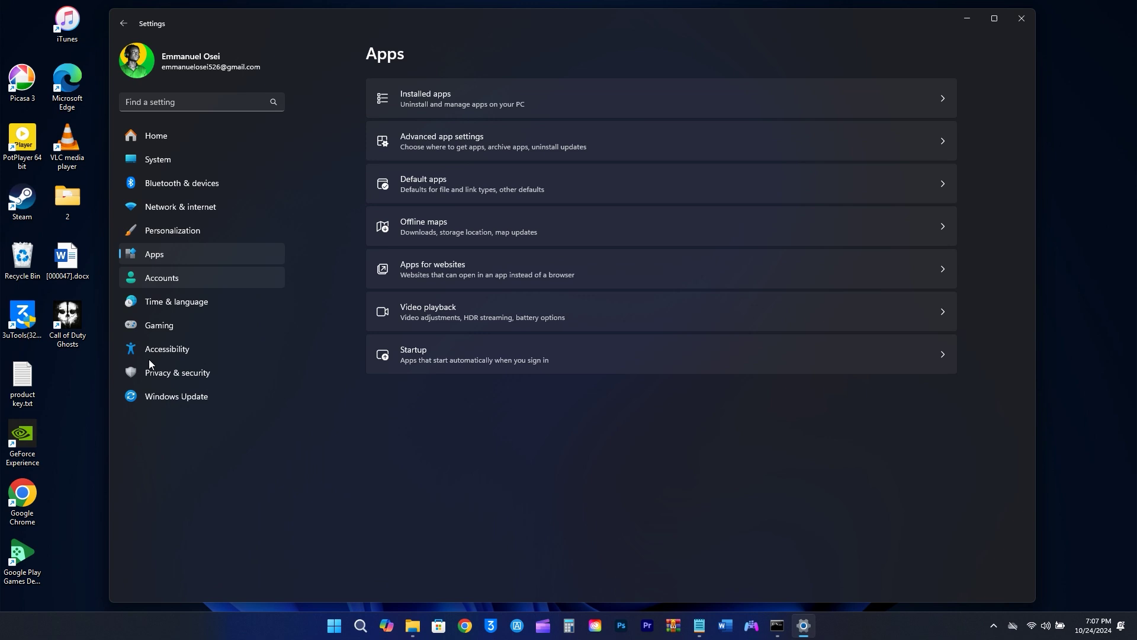
left_click(550, 362)
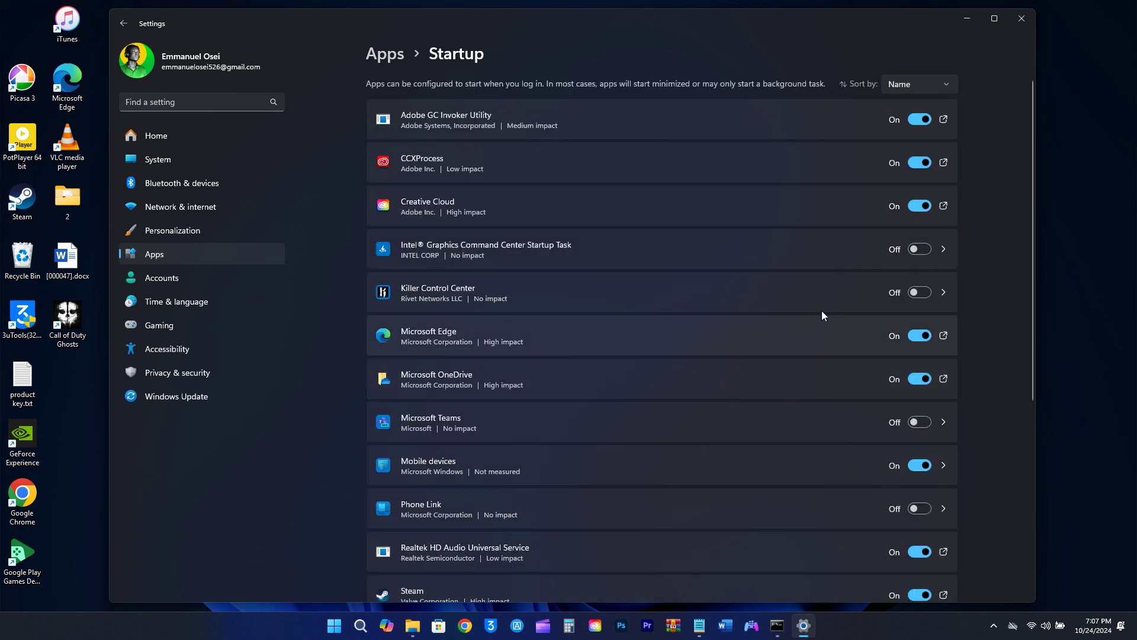
scroll(822, 315, "down", 5)
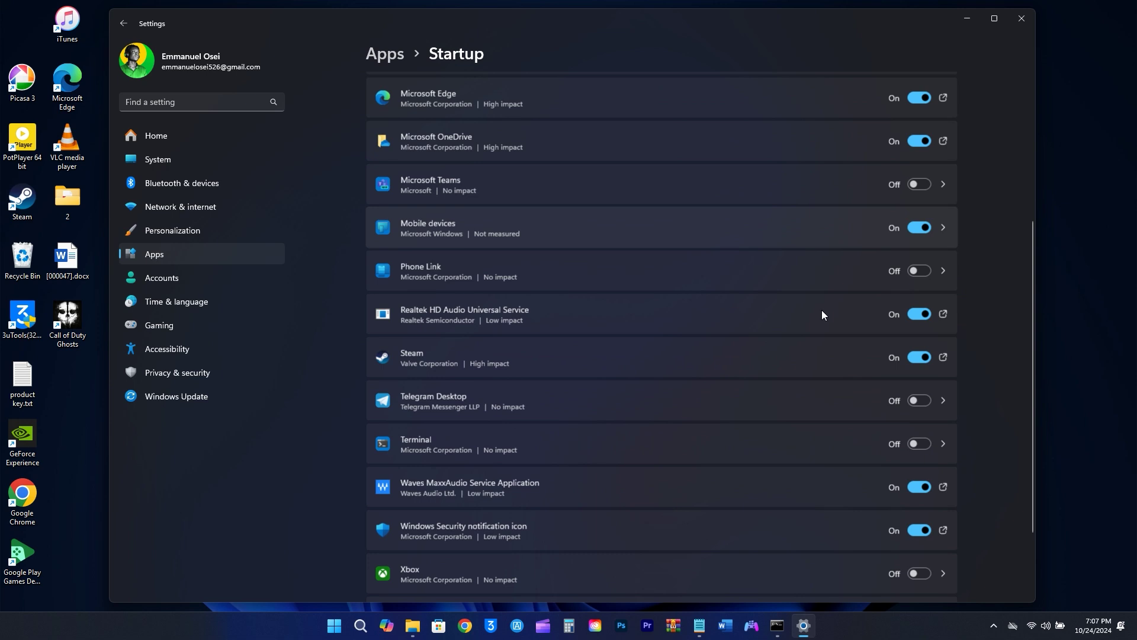
left_click(920, 357)
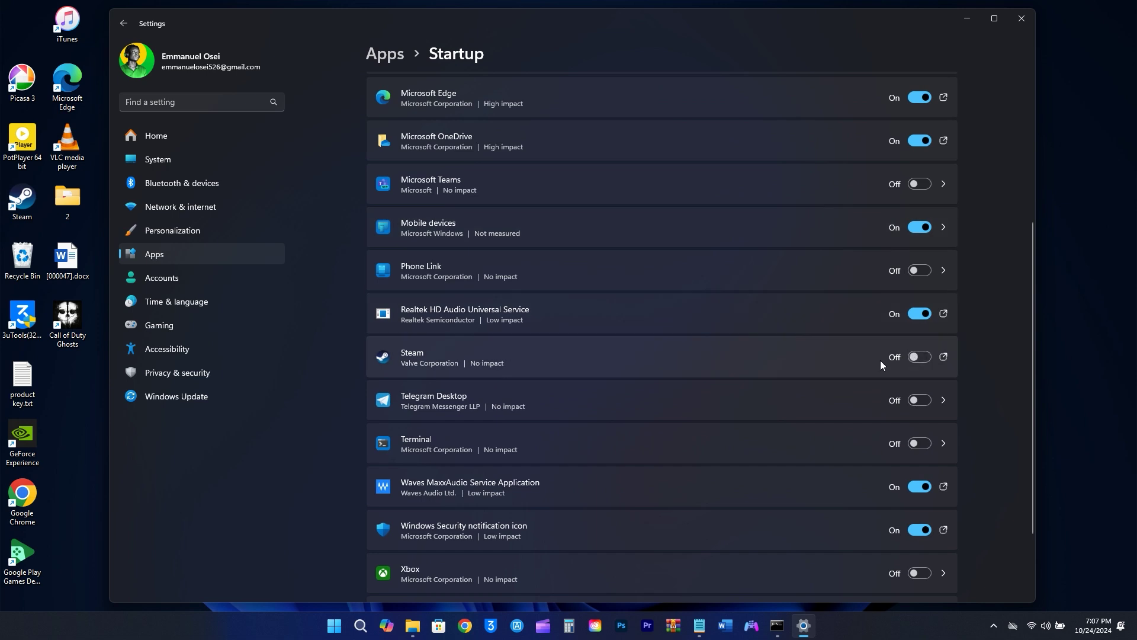
scroll(880, 360, "down", 2)
scroll(875, 360, "down", 1)
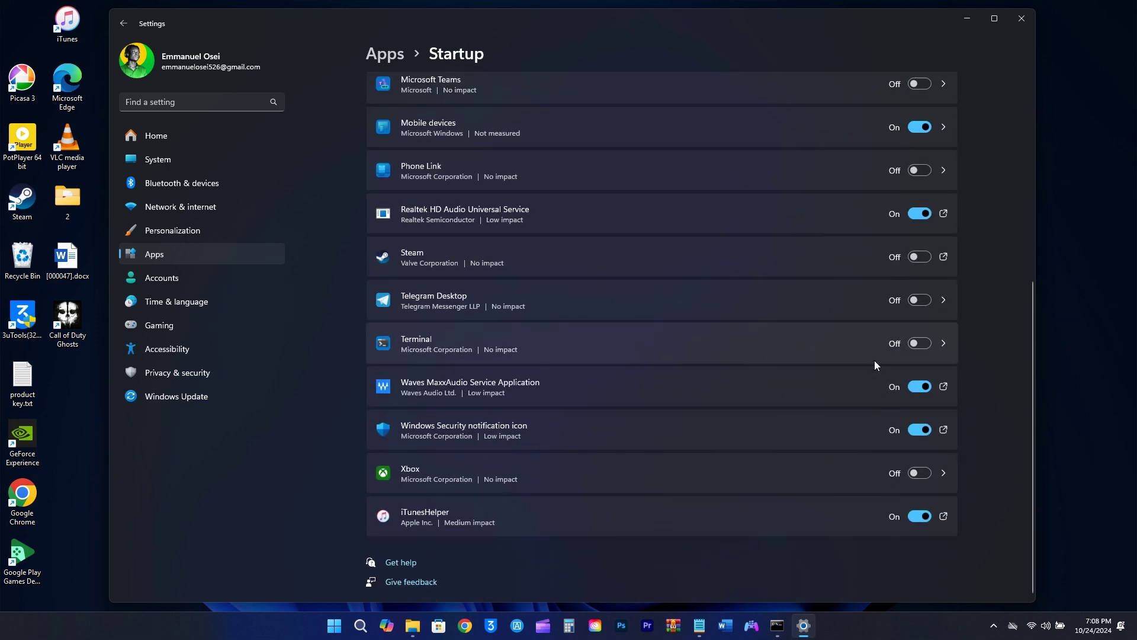
left_click(920, 516)
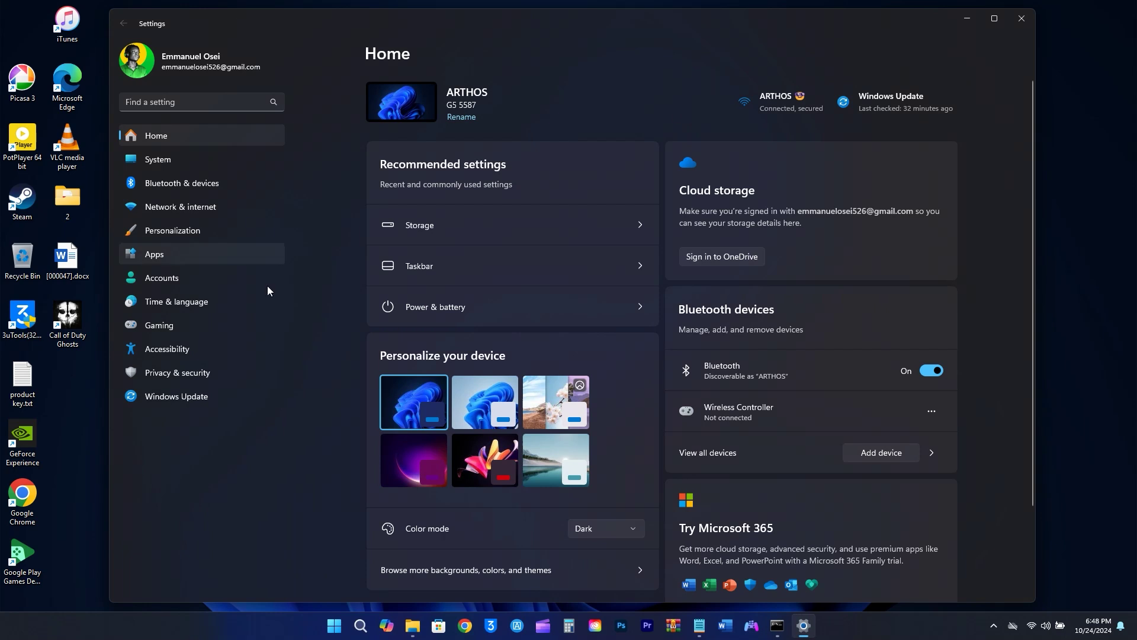
- Review Windows Update's Advanced options, with updates for other Microsoft products off
left_click(204, 393)
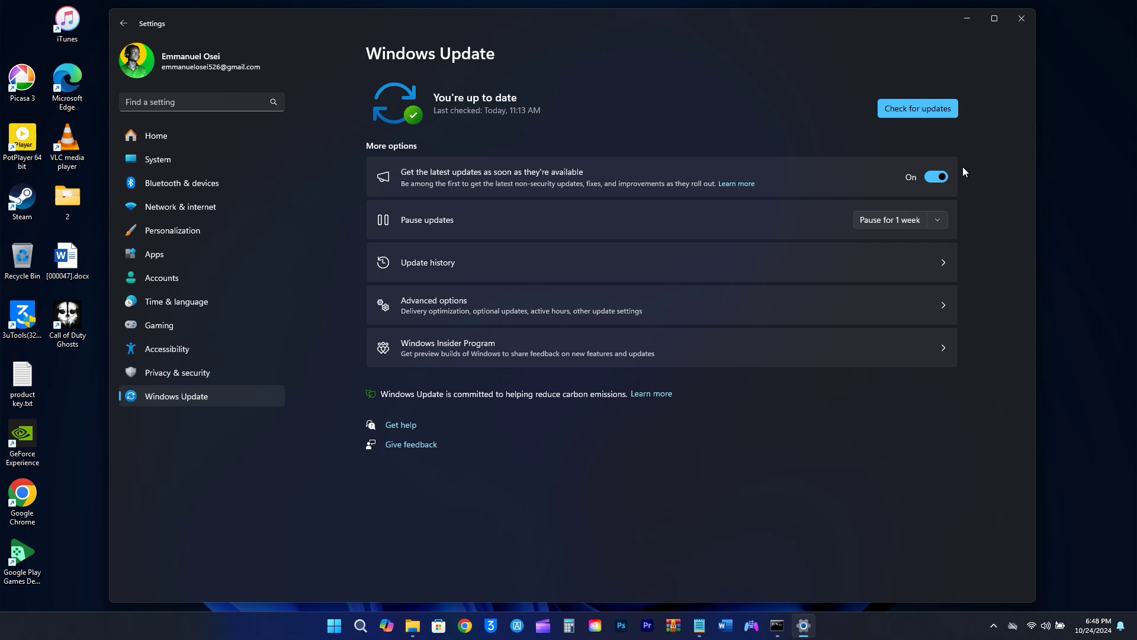
left_click(817, 313)
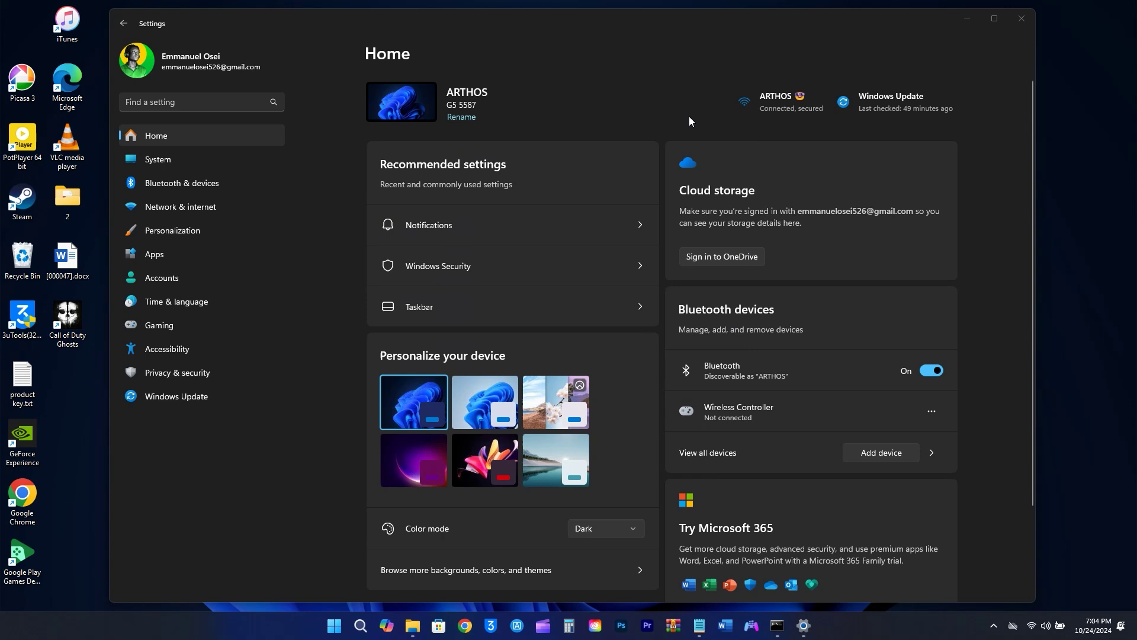
- Make Google Chrome the default browser from Apps > Default apps
left_click(150, 260)
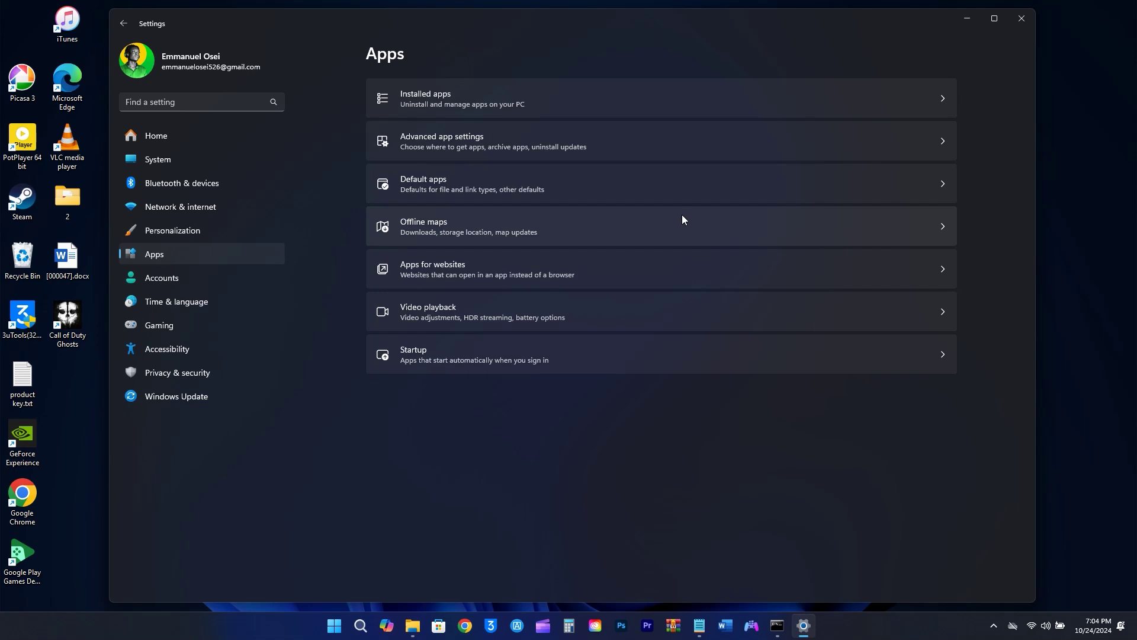
left_click(686, 188)
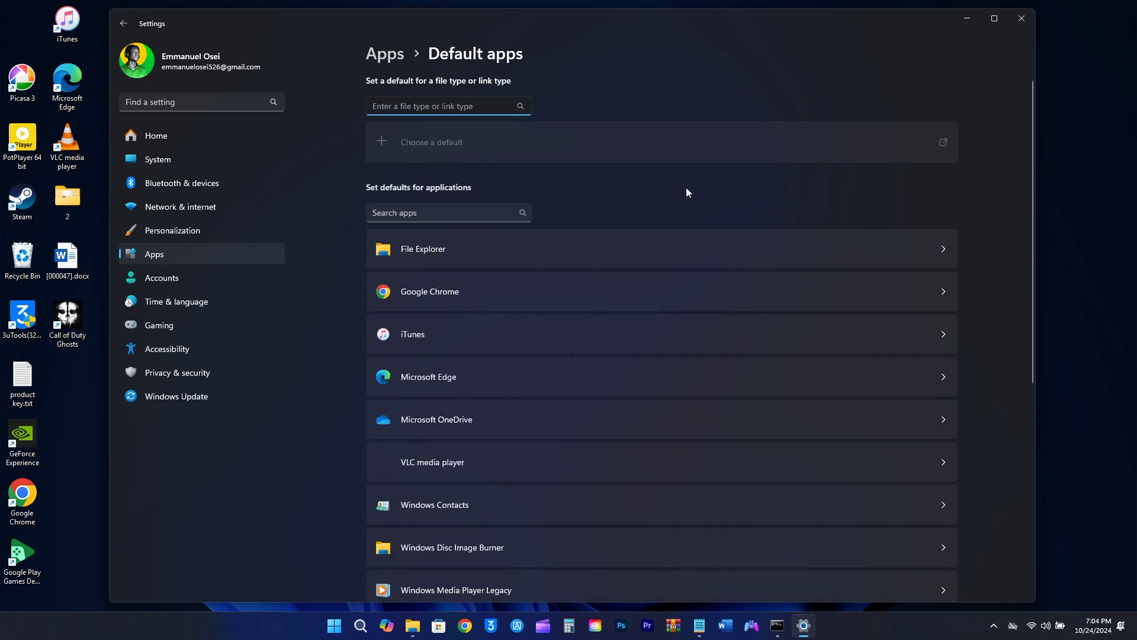
left_click(687, 353)
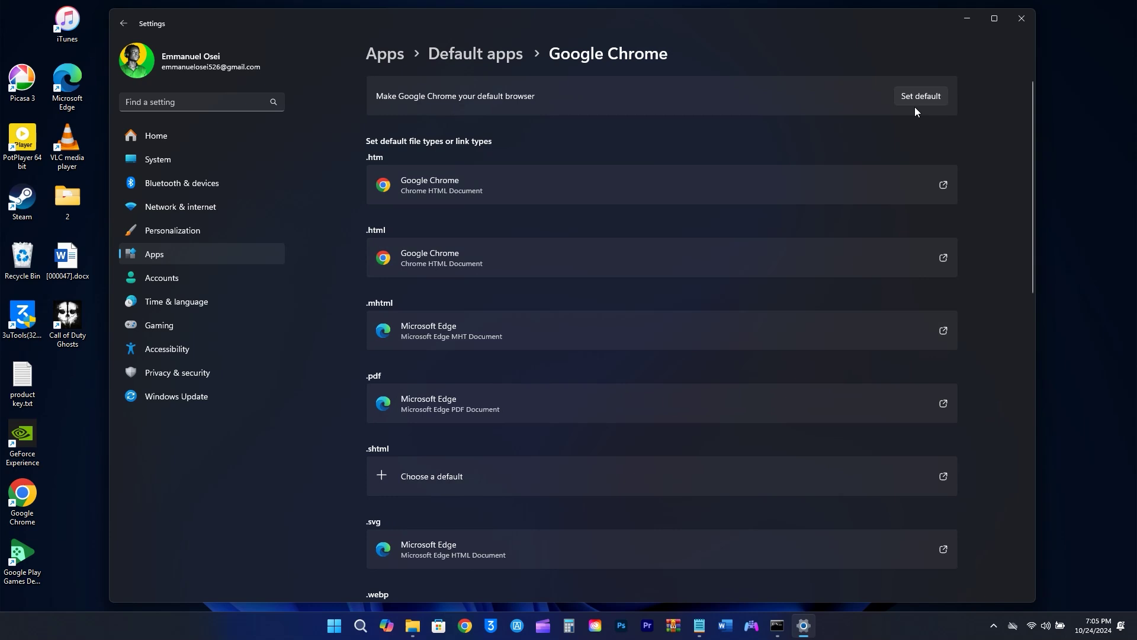
left_click(928, 99)
- Set .xhtml files to open in Google Chrome
scroll(810, 281, "down", 2)
scroll(810, 280, "down", 4)
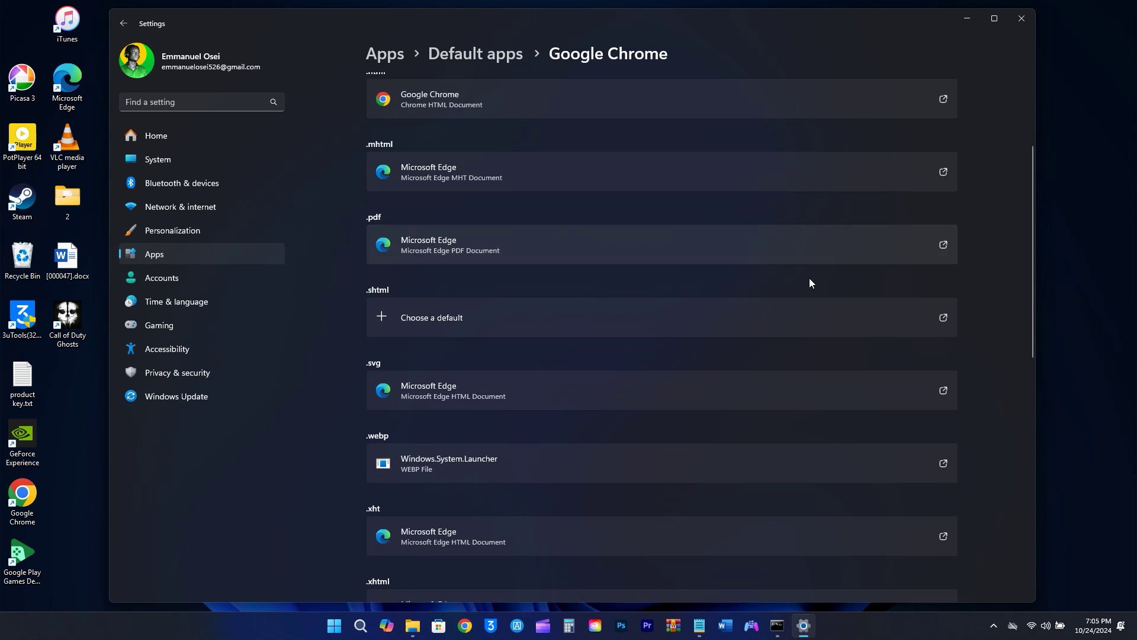
scroll(811, 282, "down", 2)
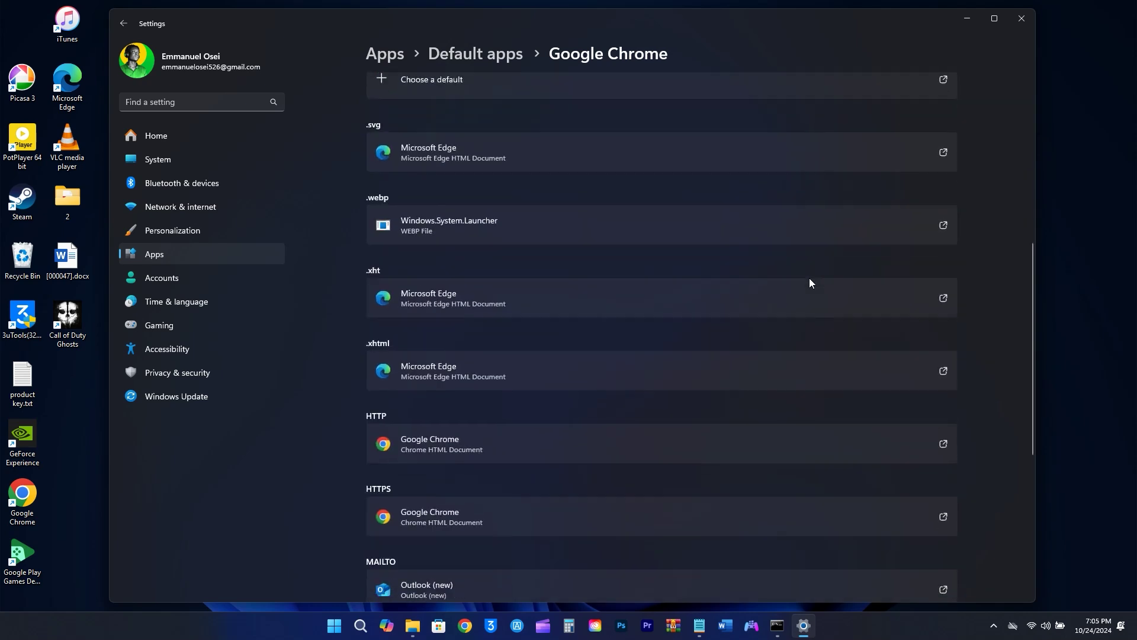
scroll(809, 278, "down", 1)
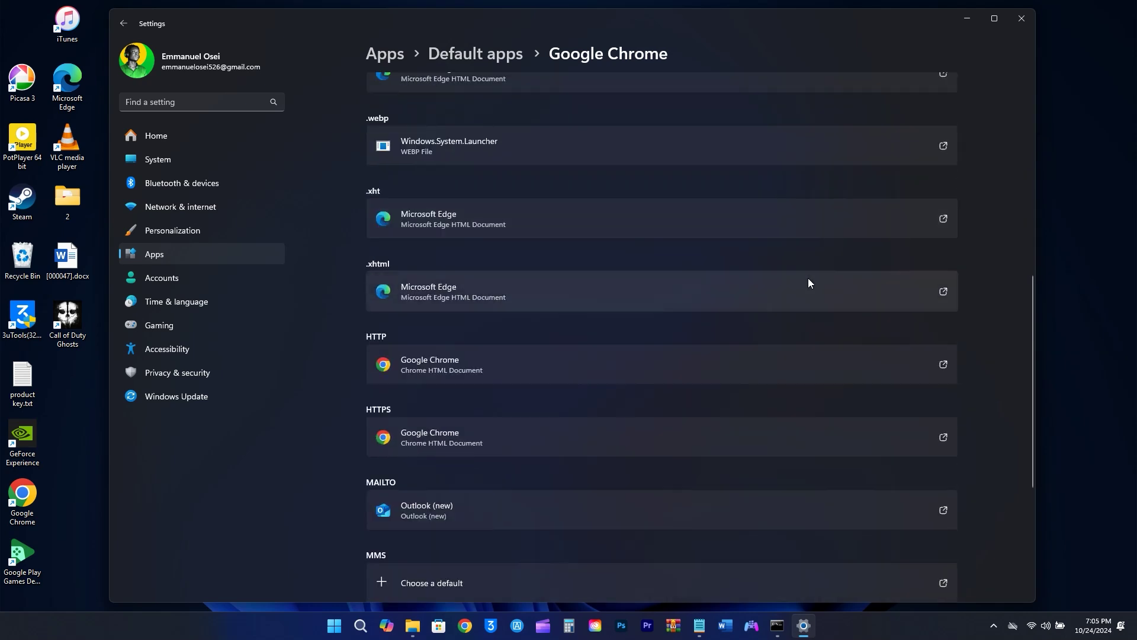
left_click(941, 291)
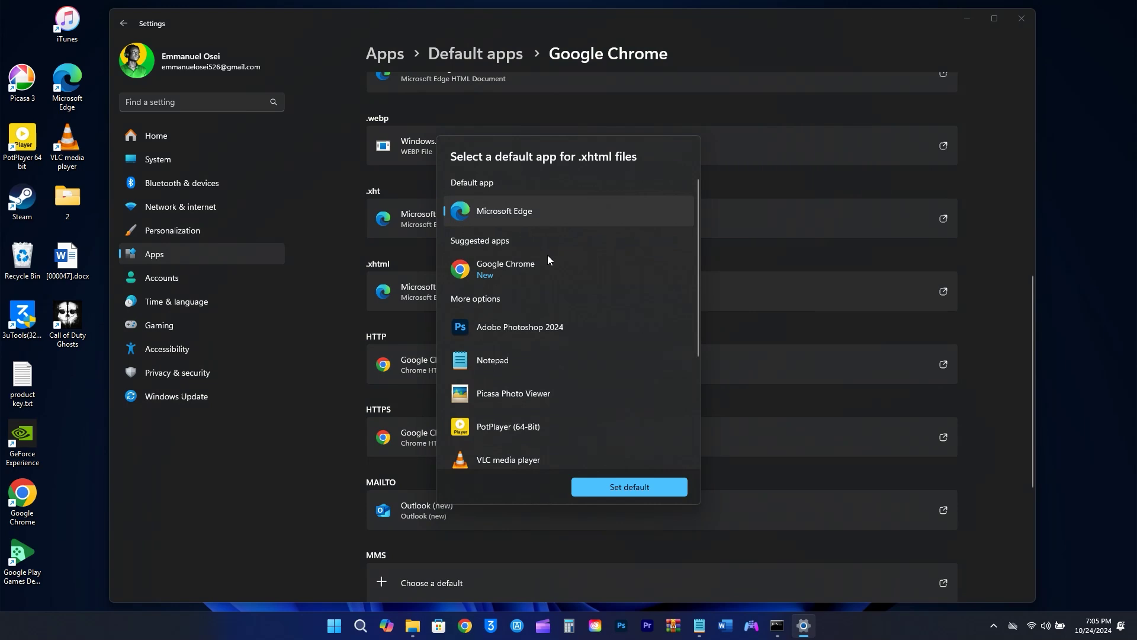
left_click(543, 270)
left_click(633, 489)
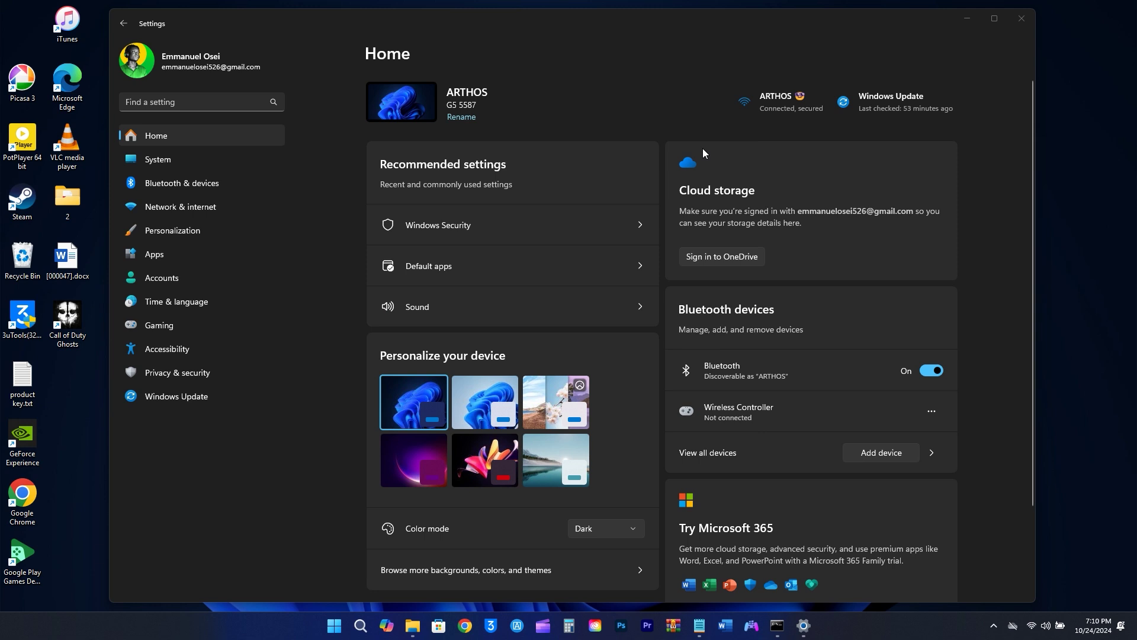
- Turn on the sunset-to-sunrise night light schedule under System > Display > Night light
left_click(205, 161)
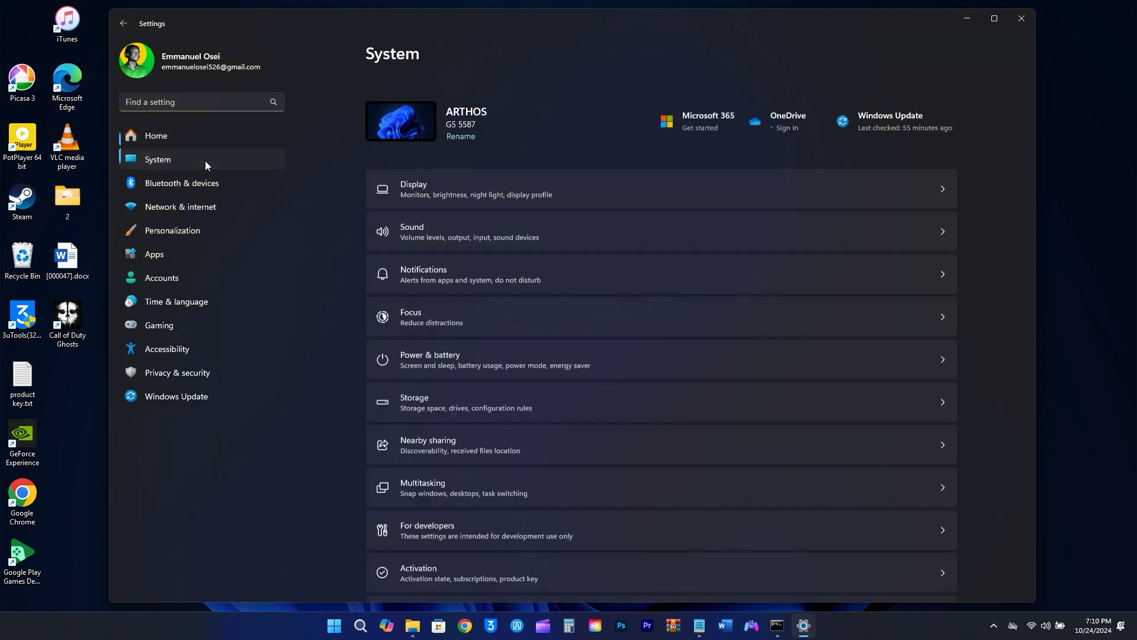
left_click(554, 177)
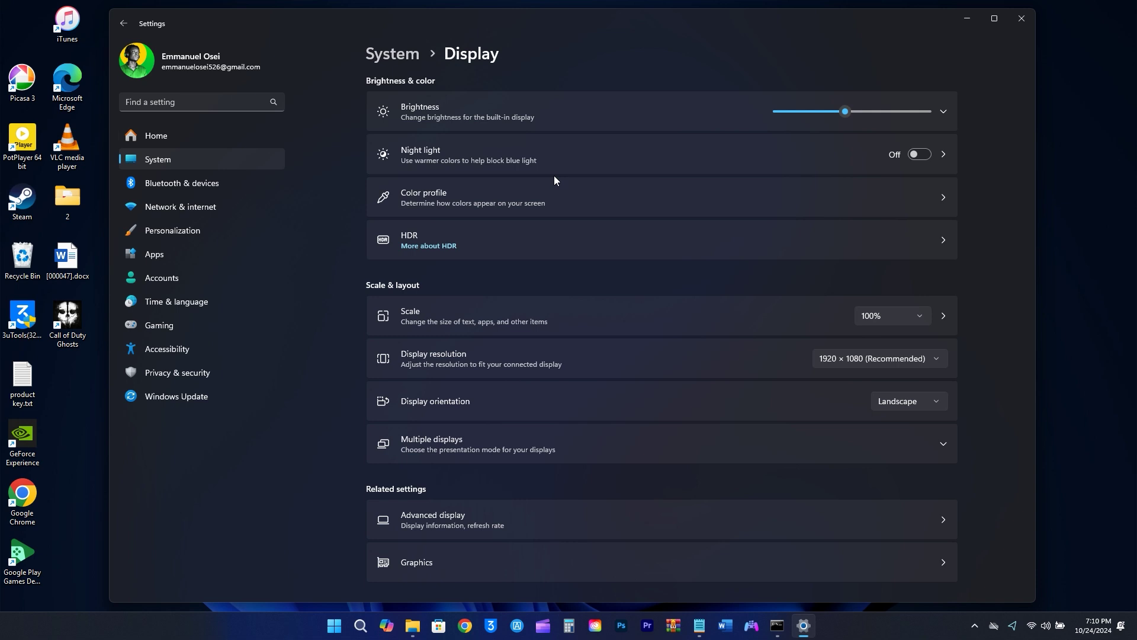
left_click(555, 171)
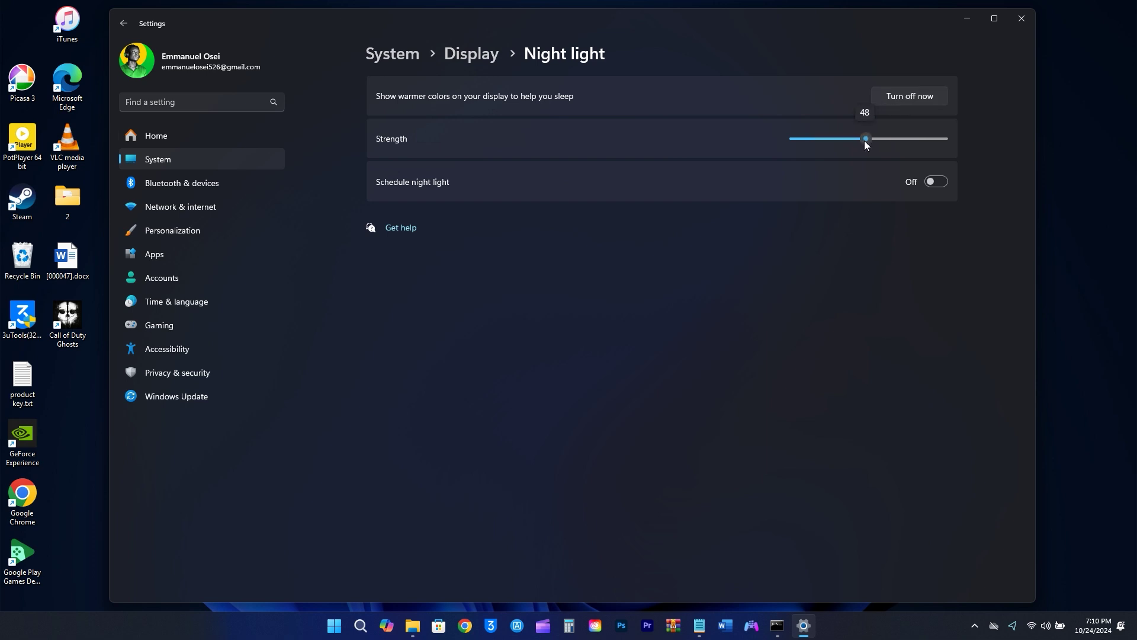
left_click(932, 182)
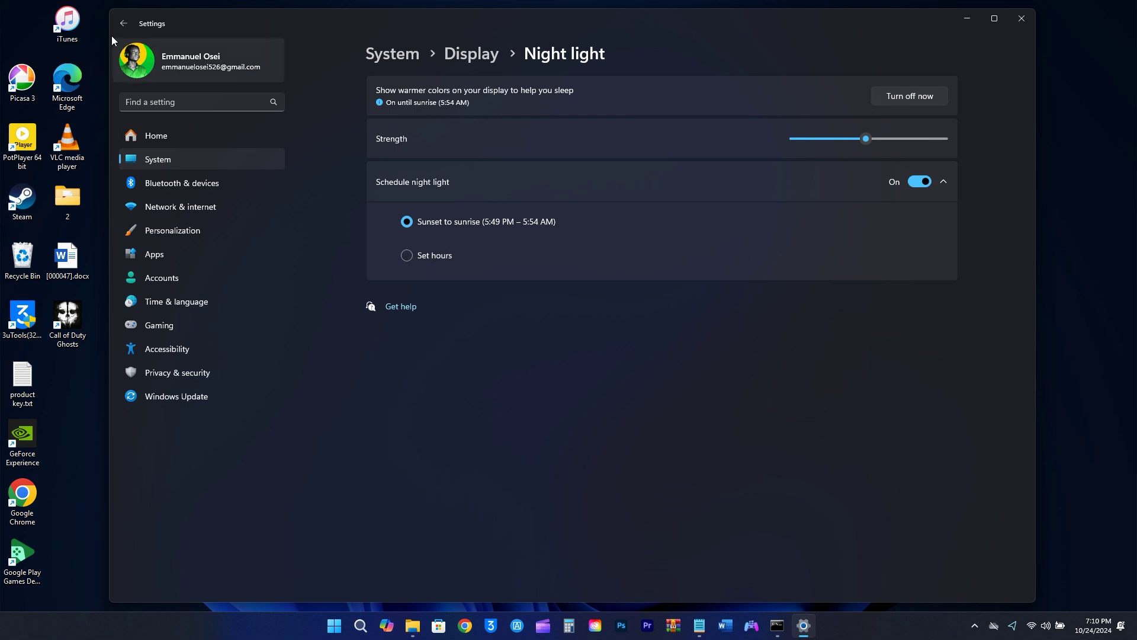
- Back on Display, keep the display scale at 100%
left_click(127, 20)
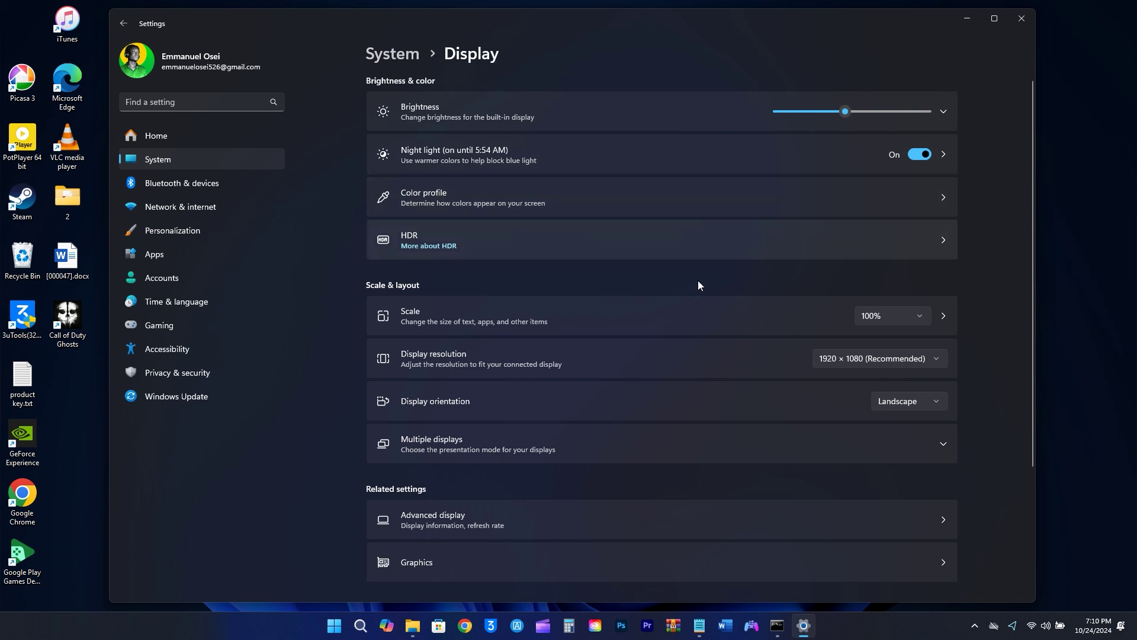
left_click(900, 320)
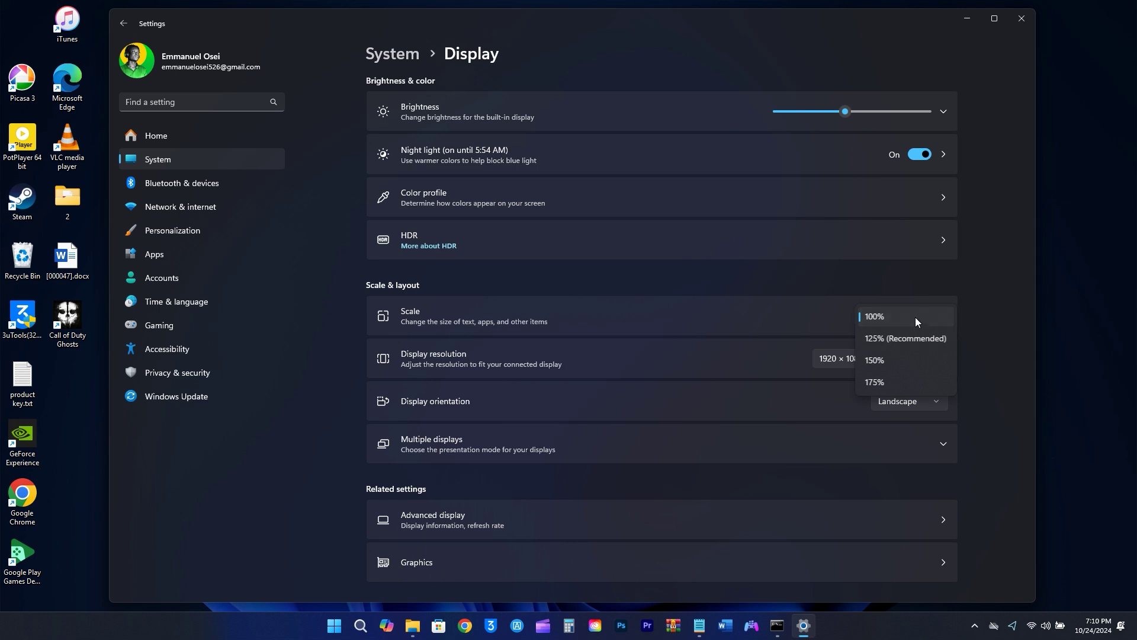
left_click(915, 317)
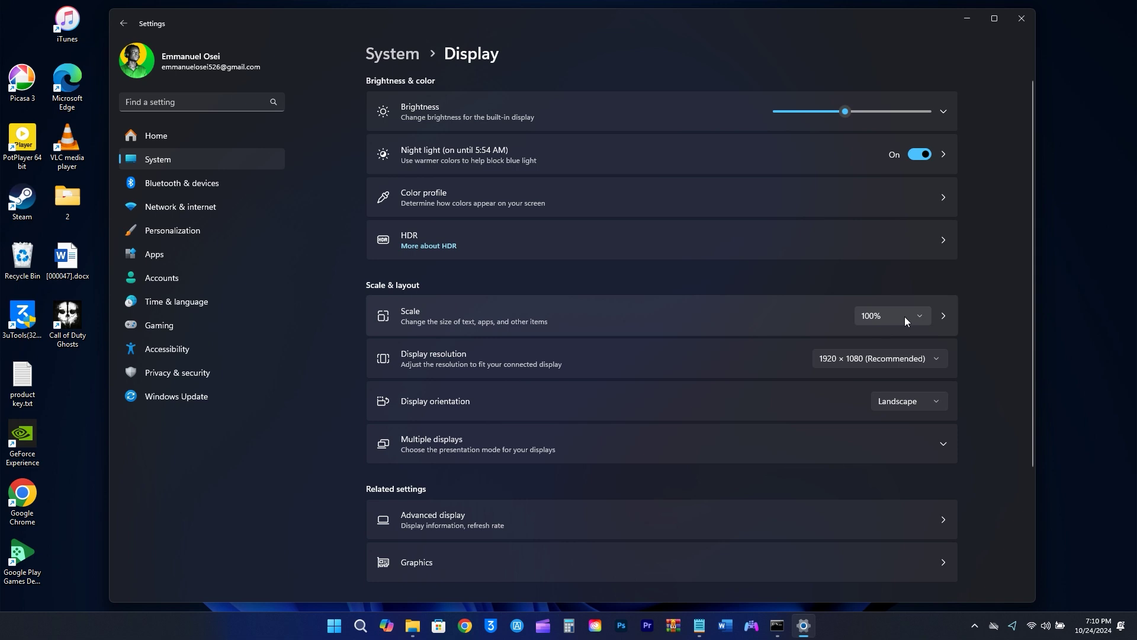
- Leave the refresh rate at 60.01 Hz in Advanced display settings
scroll(696, 276, "down", 3)
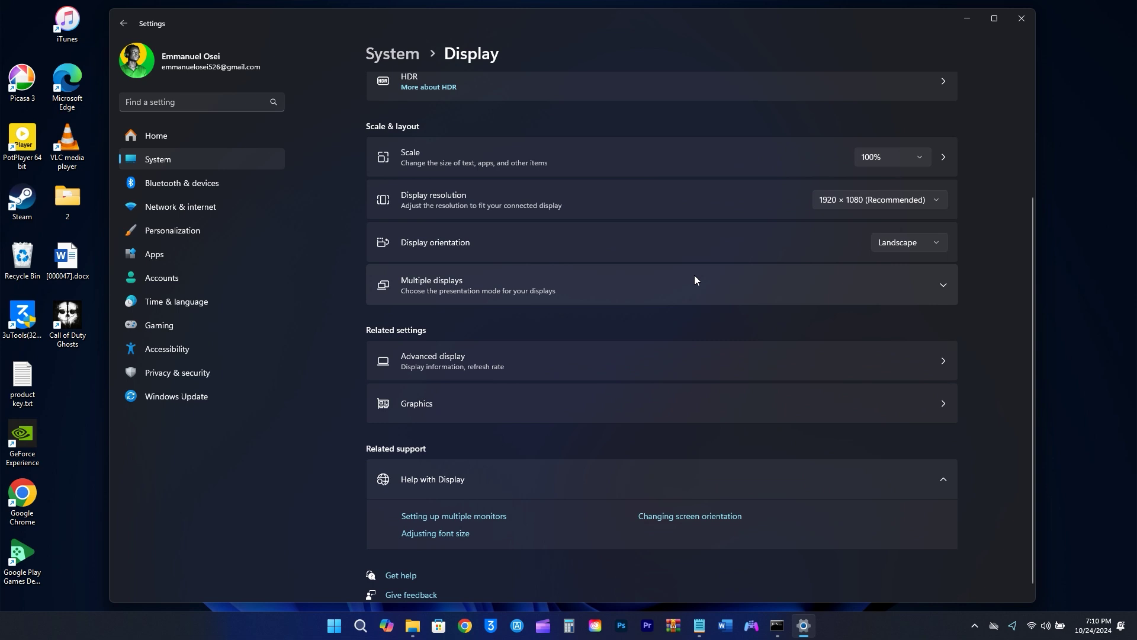
left_click(675, 364)
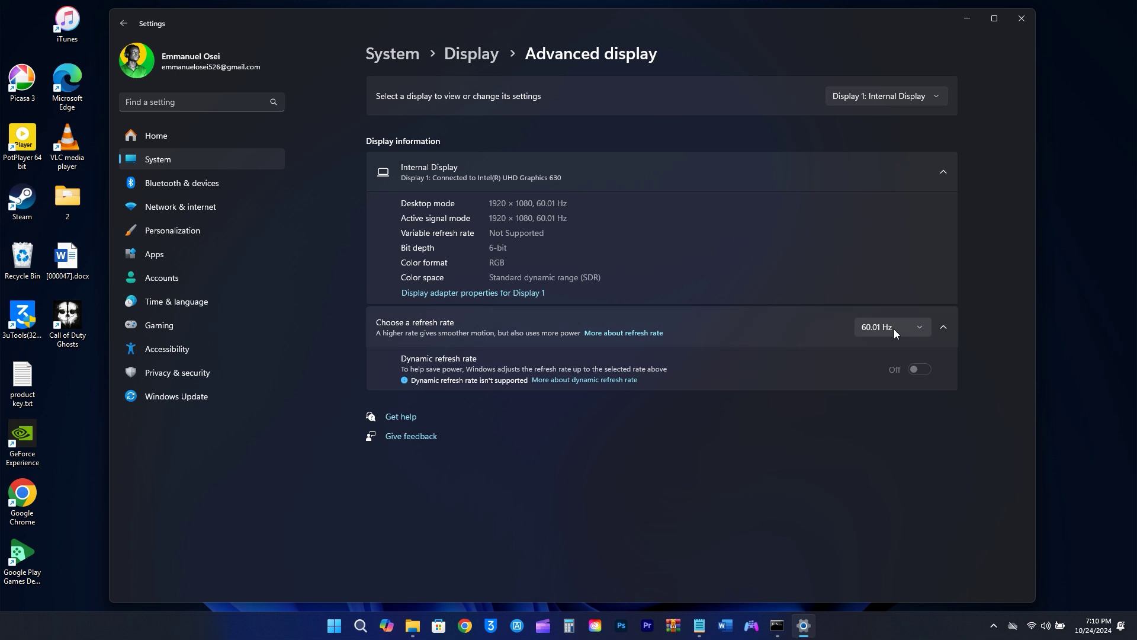
left_click(922, 326)
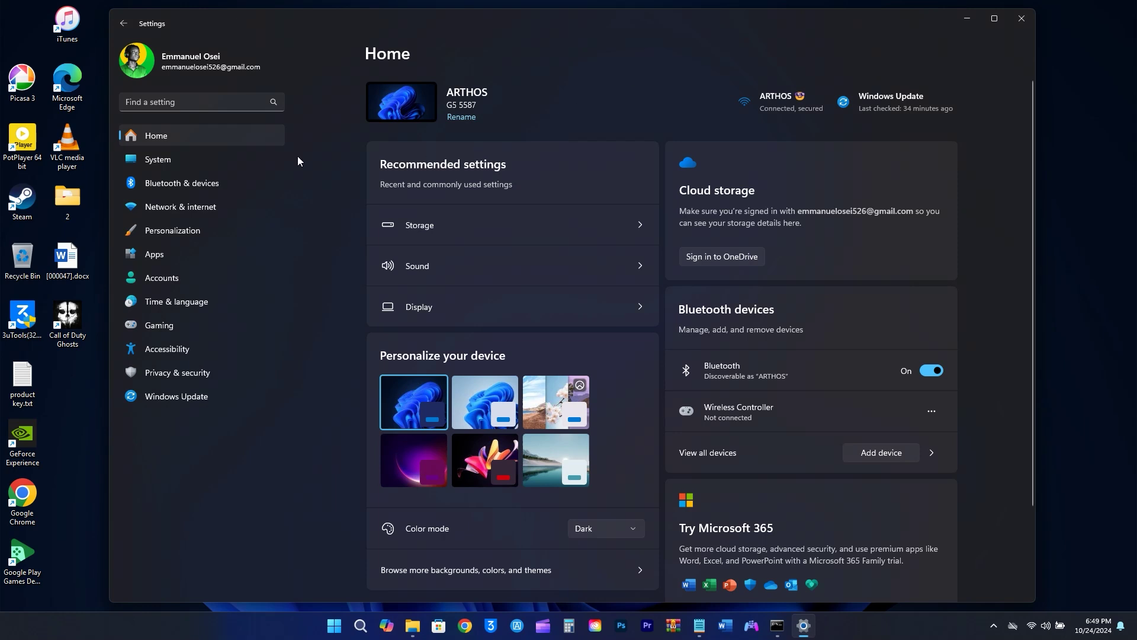
- Turn on Do not disturb under System > Notifications
left_click(183, 163)
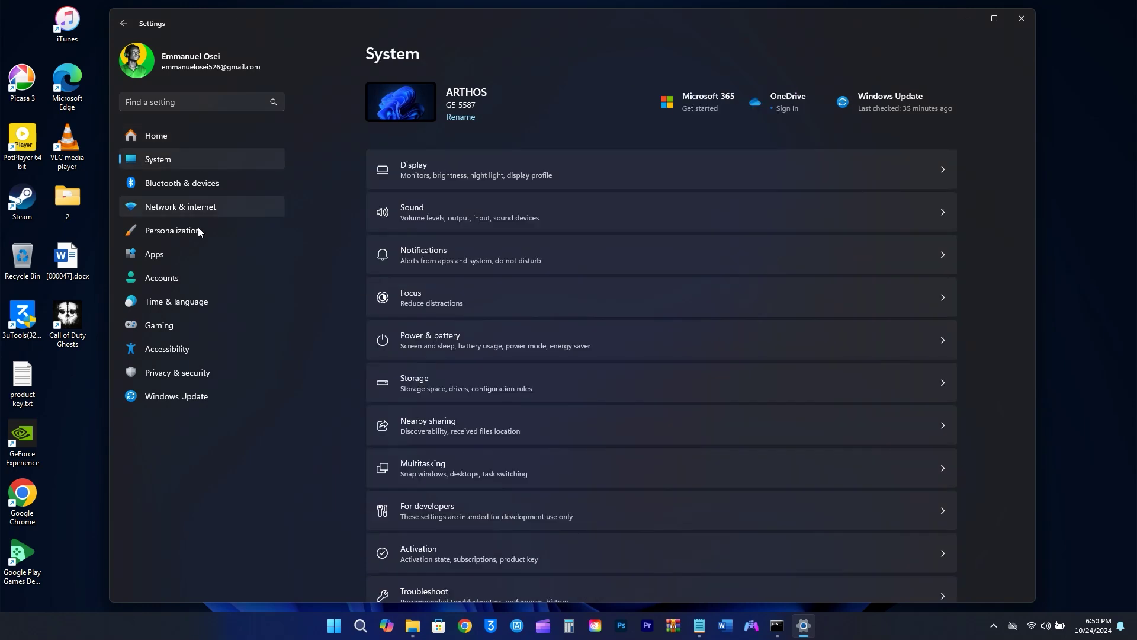
left_click(690, 267)
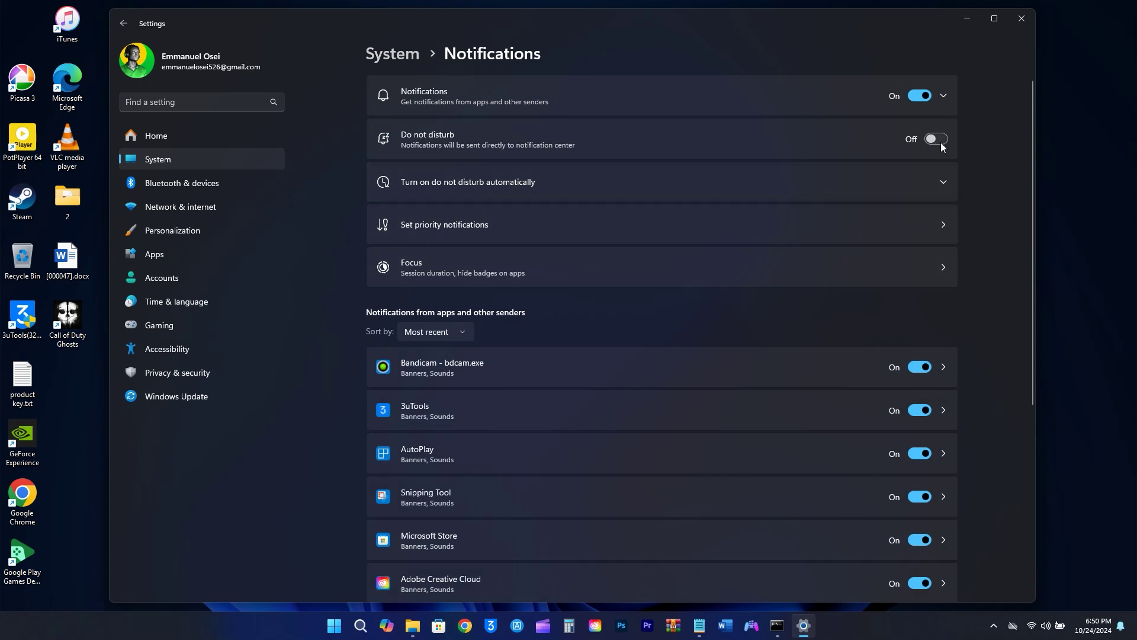
left_click(941, 142)
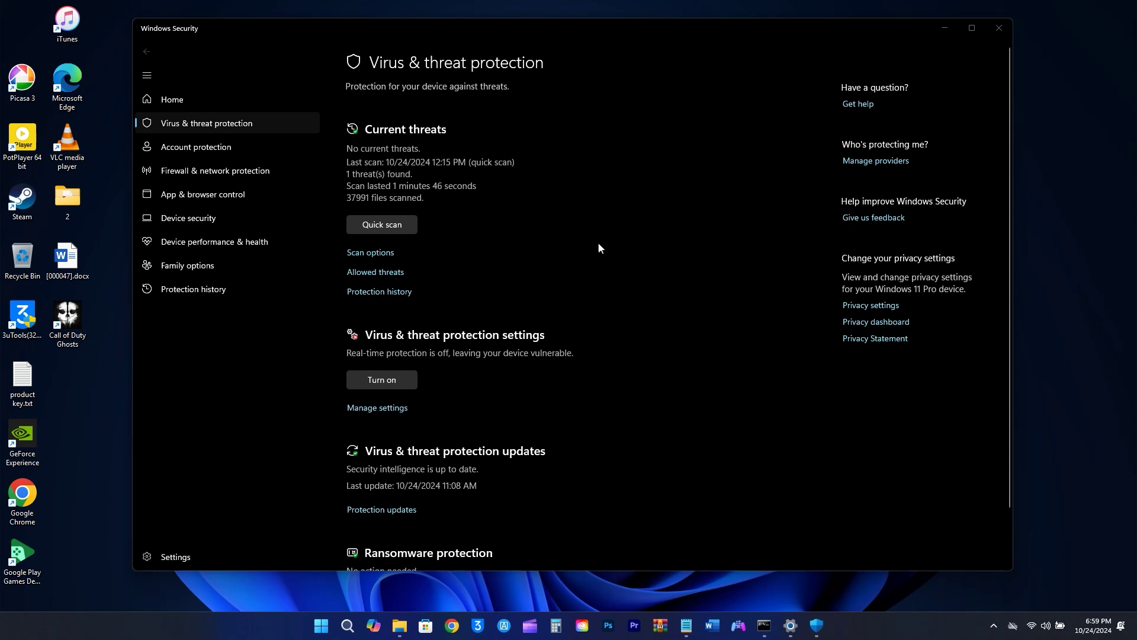
- In Virus & threat protection settings, turn on real-time and cloud-delivered protection
left_click(389, 409)
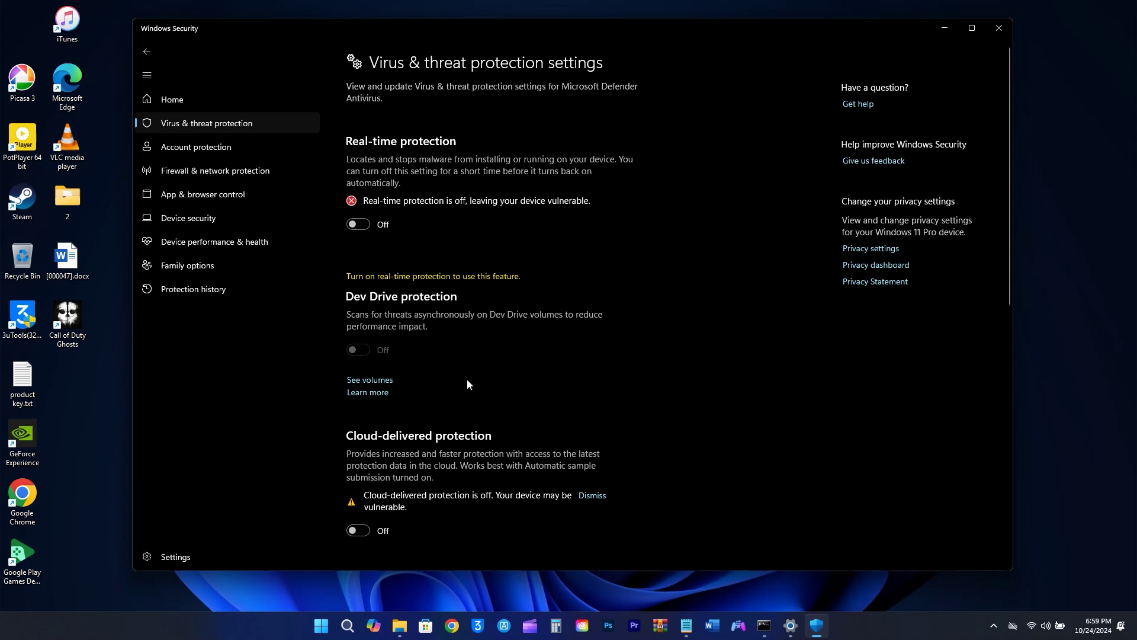
scroll(444, 403, "down", 3)
scroll(424, 425, "up", 3)
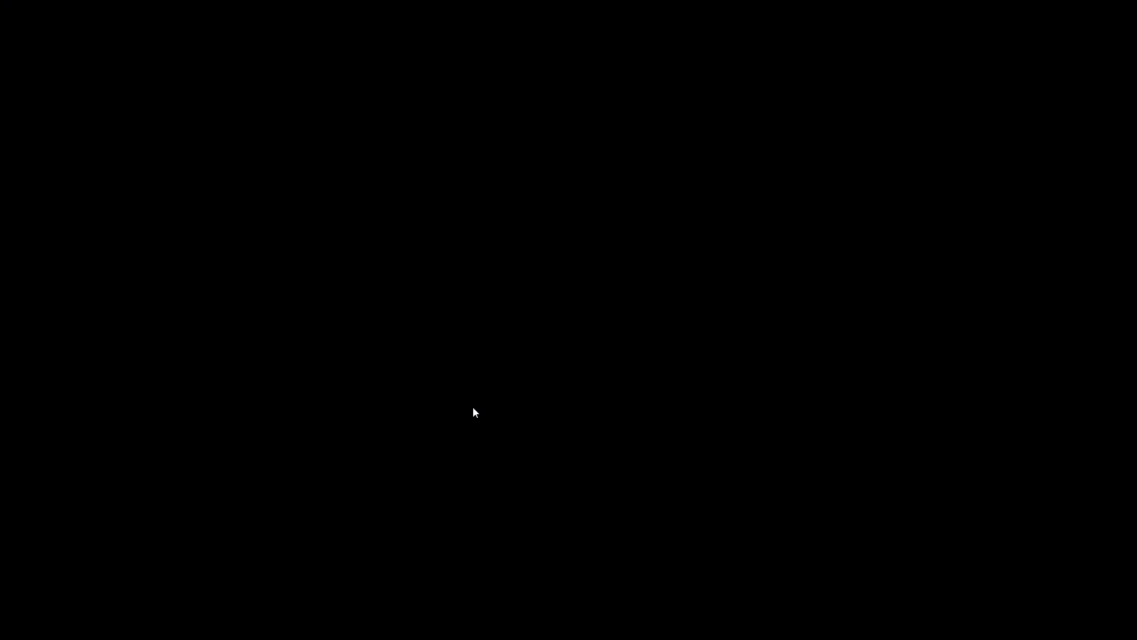
left_click(472, 406)
scroll(473, 379, "down", 1)
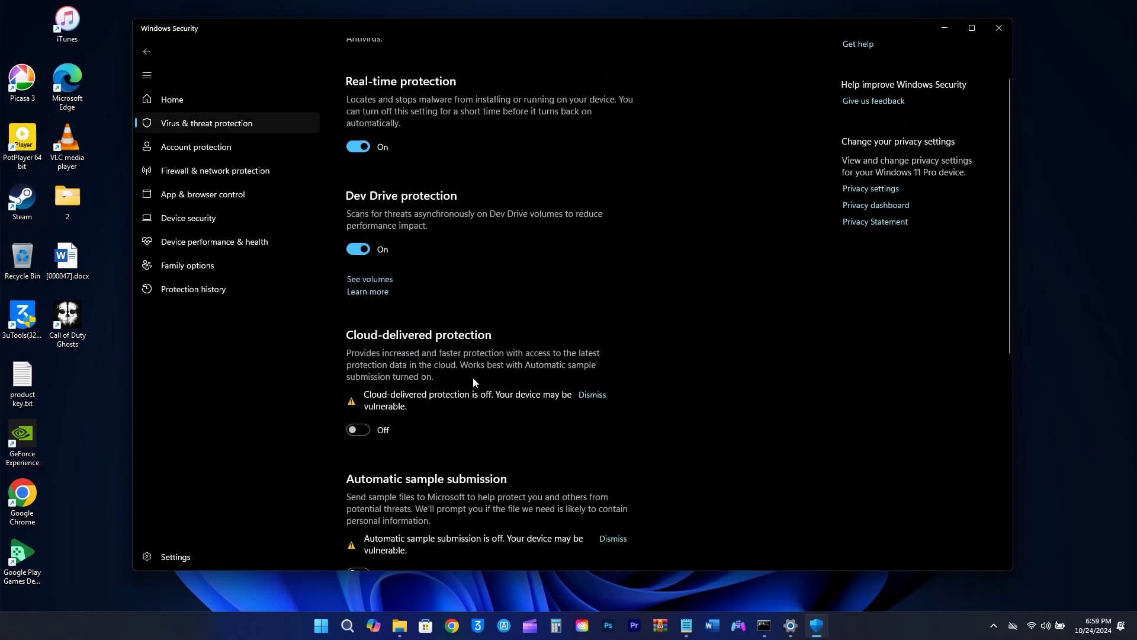
left_click(359, 410)
- Turn on automatic sample submission and Tamper Protection
scroll(420, 403, "down", 2)
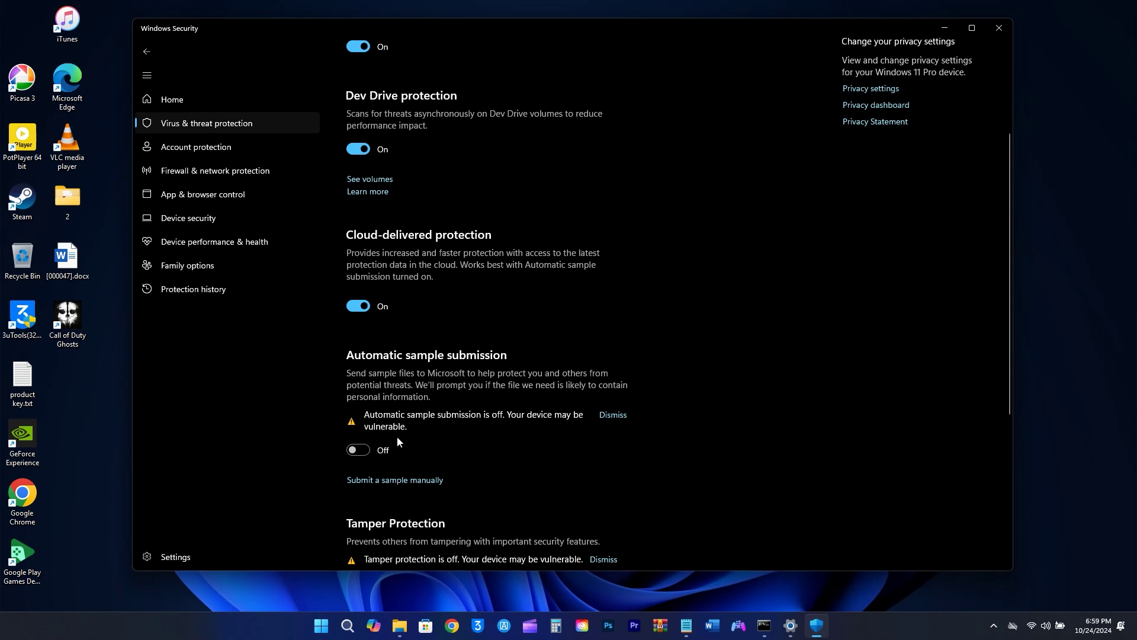
left_click(358, 450)
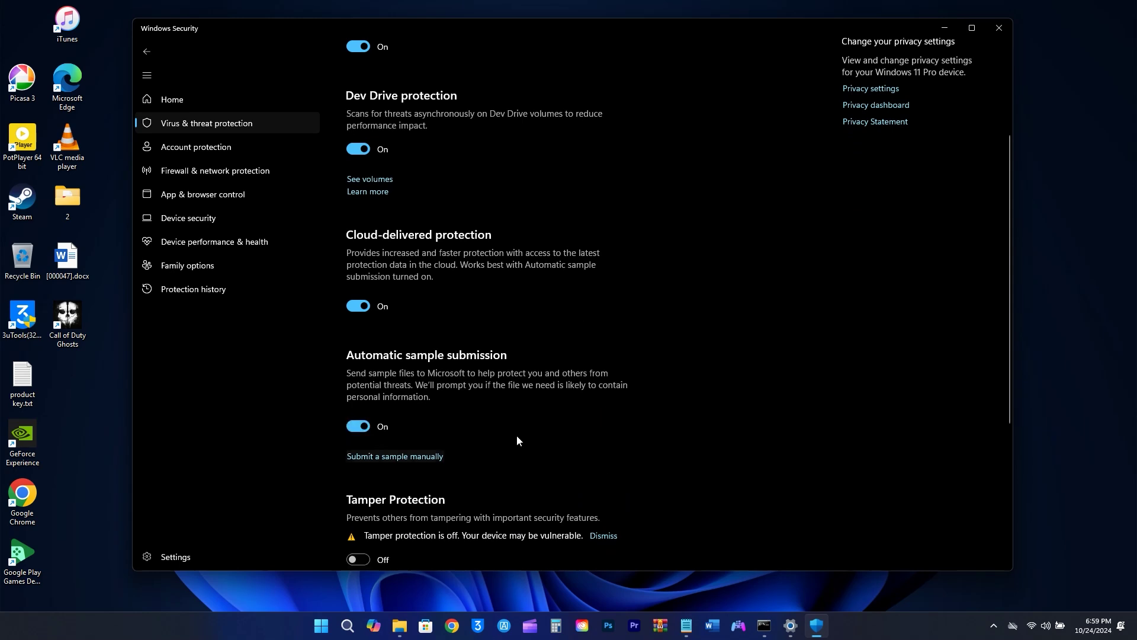
scroll(542, 388, "down", 4)
scroll(542, 389, "down", 2)
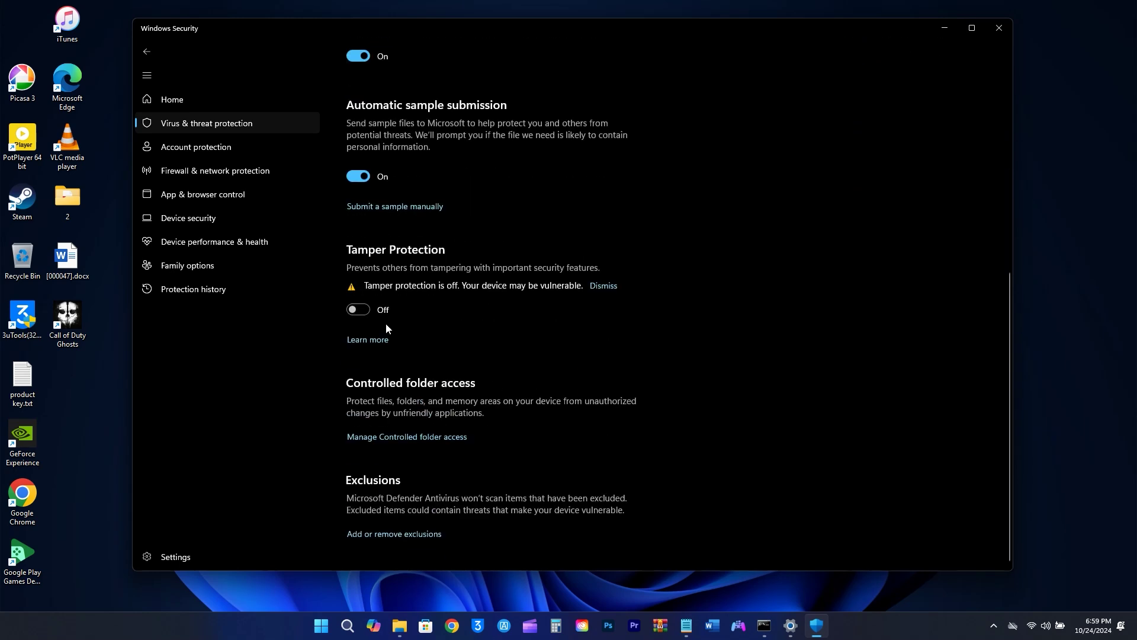
left_click(358, 309)
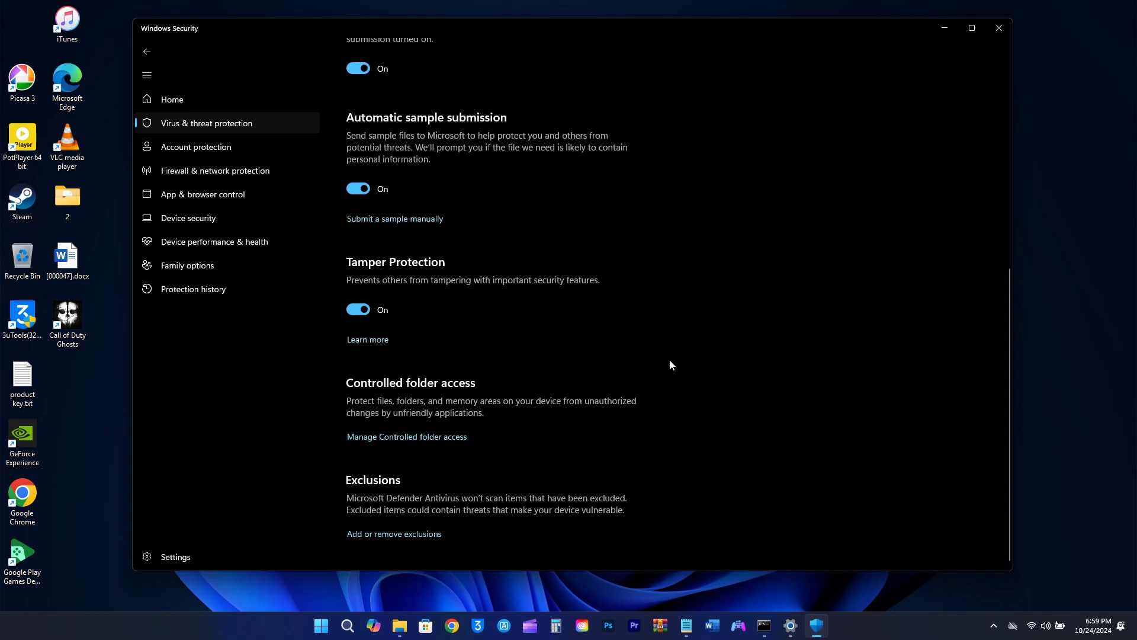
scroll(563, 373, "up", 9)
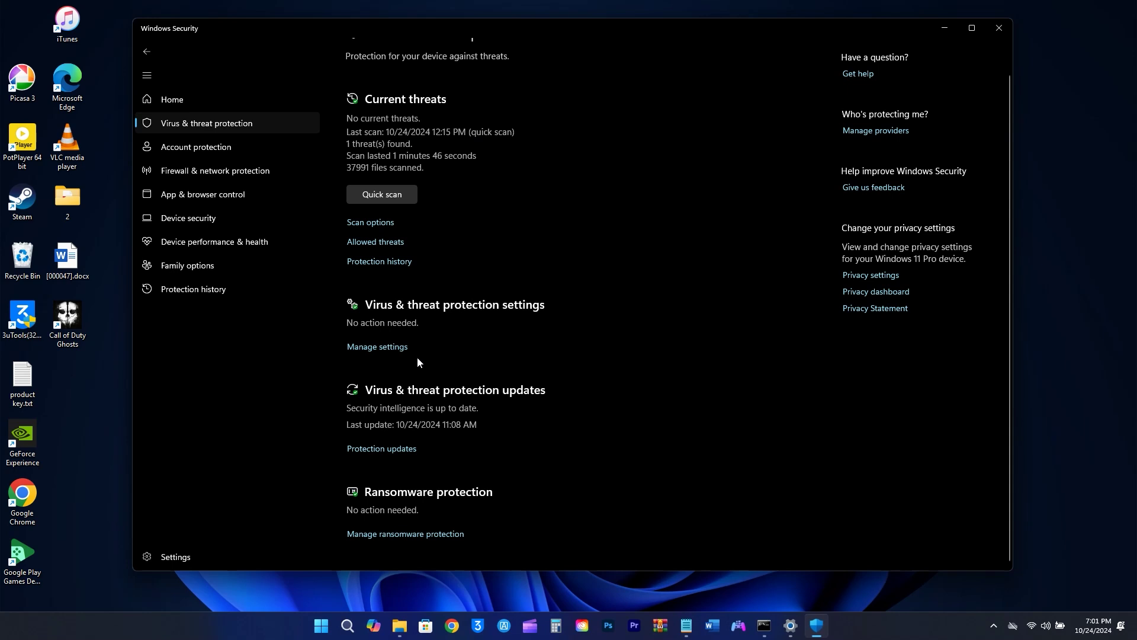
- Check for protection updates, bringing security intelligence to version 1.419.691.0
left_click(360, 449)
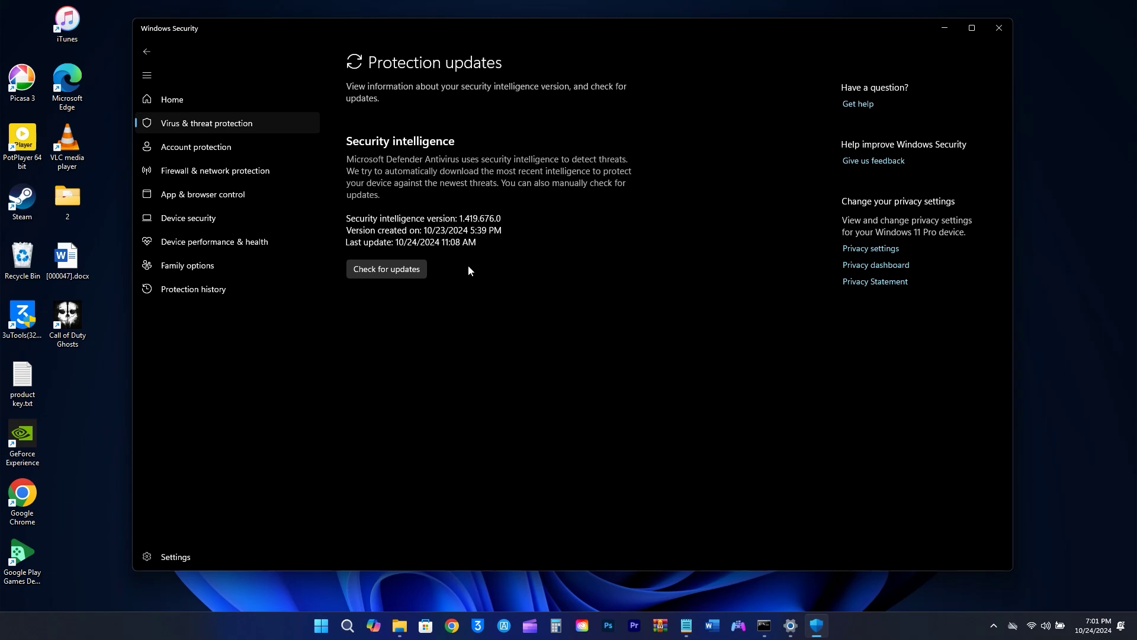
left_click(418, 269)
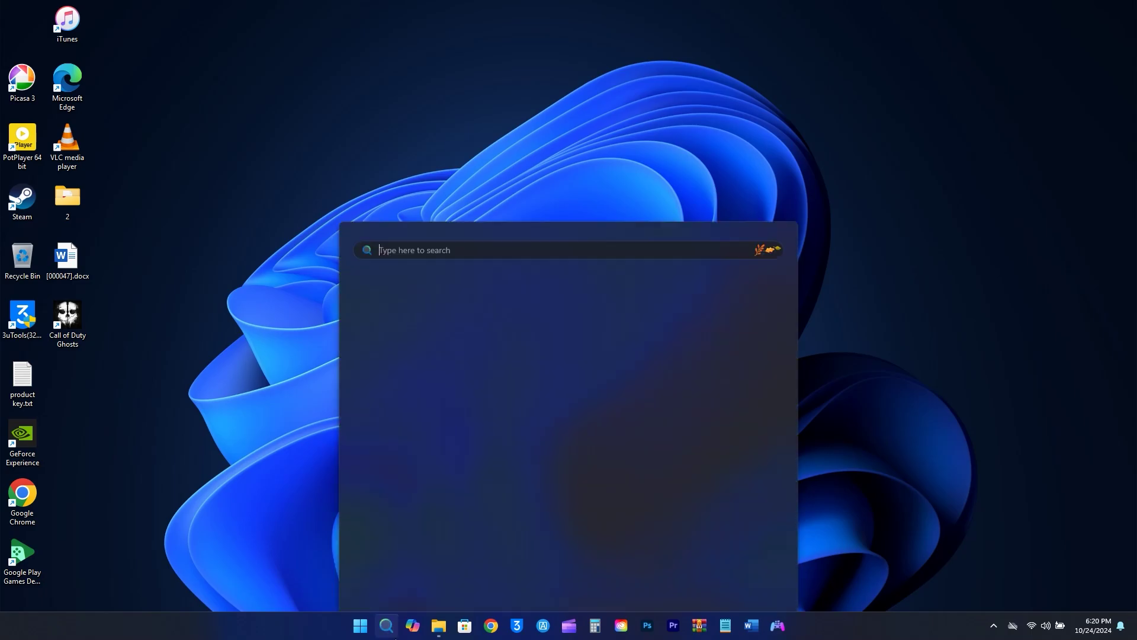
- Search 'power' and open Choose a power plan, showing Balanced (recommended) selected
type("power")
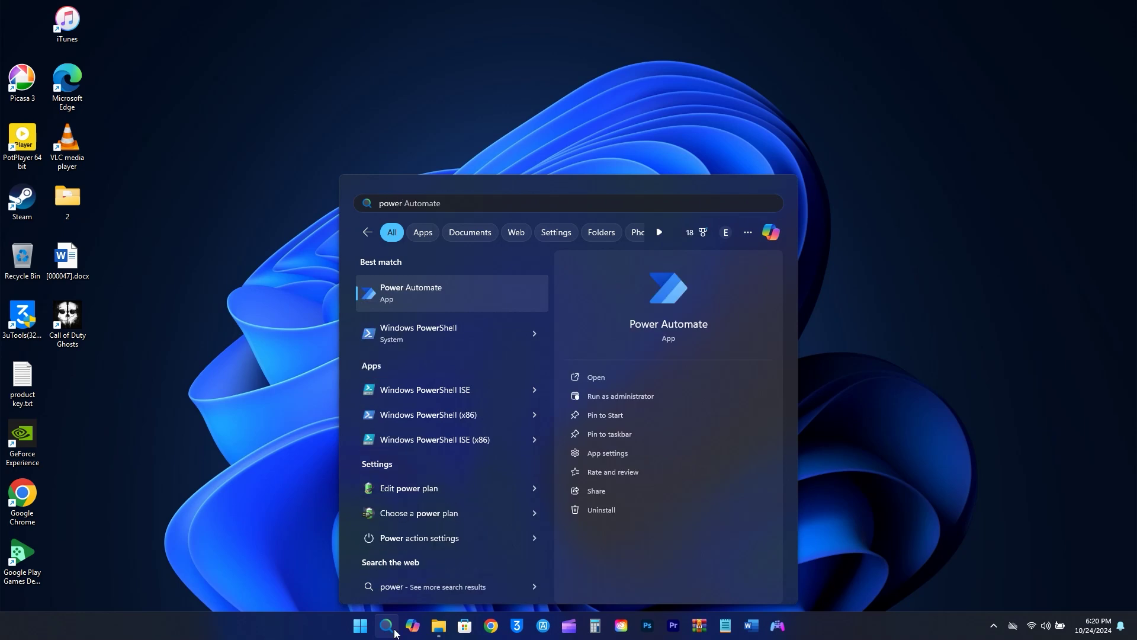
left_click(413, 513)
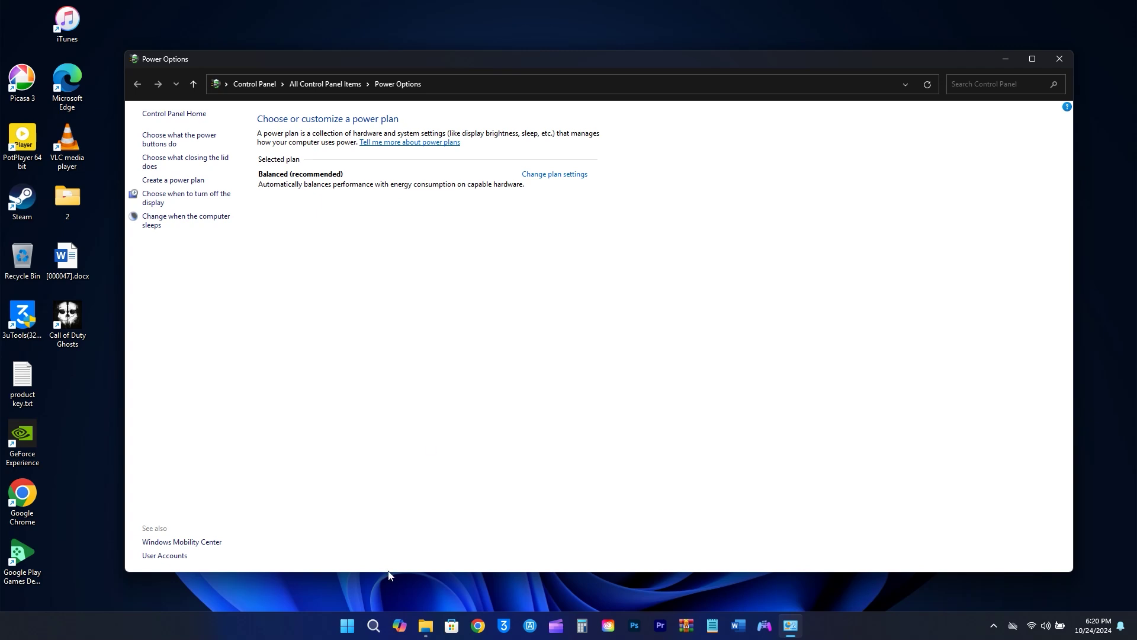
- Open an administrator Command Prompt and run the High performance powercfg -duplicatescheme command
left_click(373, 625)
type("cmd")
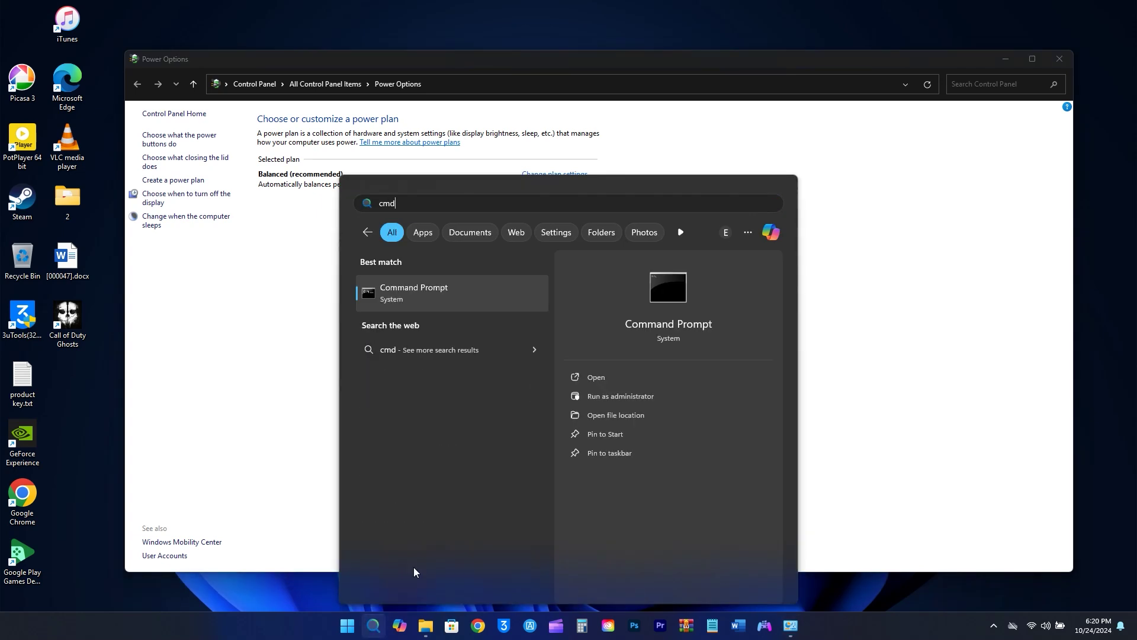
left_click(624, 396)
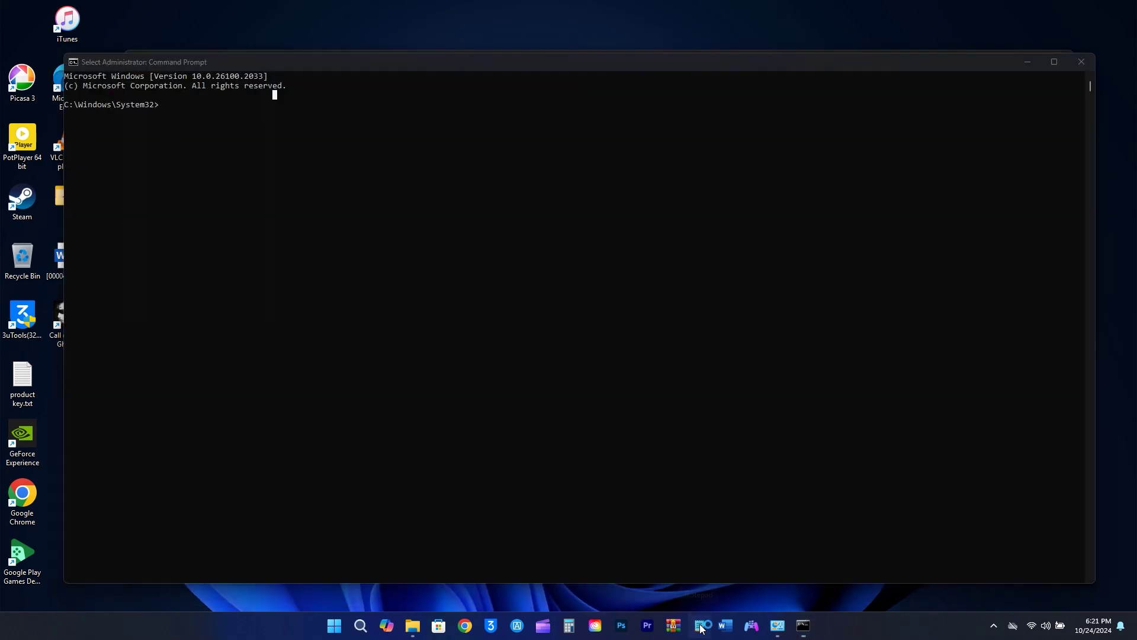
left_click(699, 627)
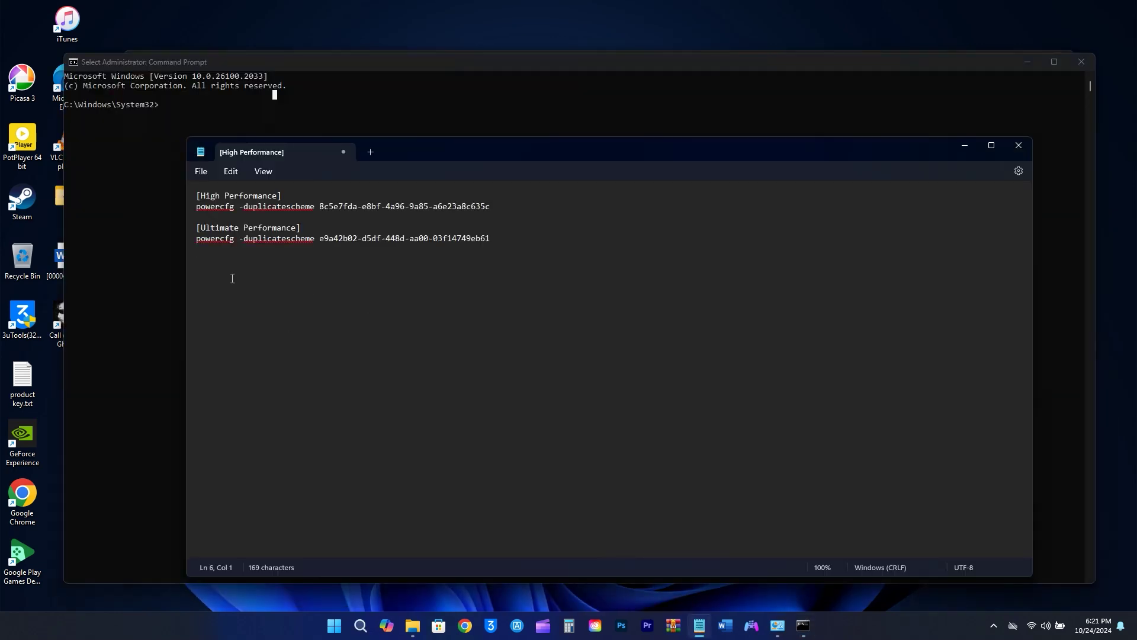
left_click_drag(197, 206, 490, 210)
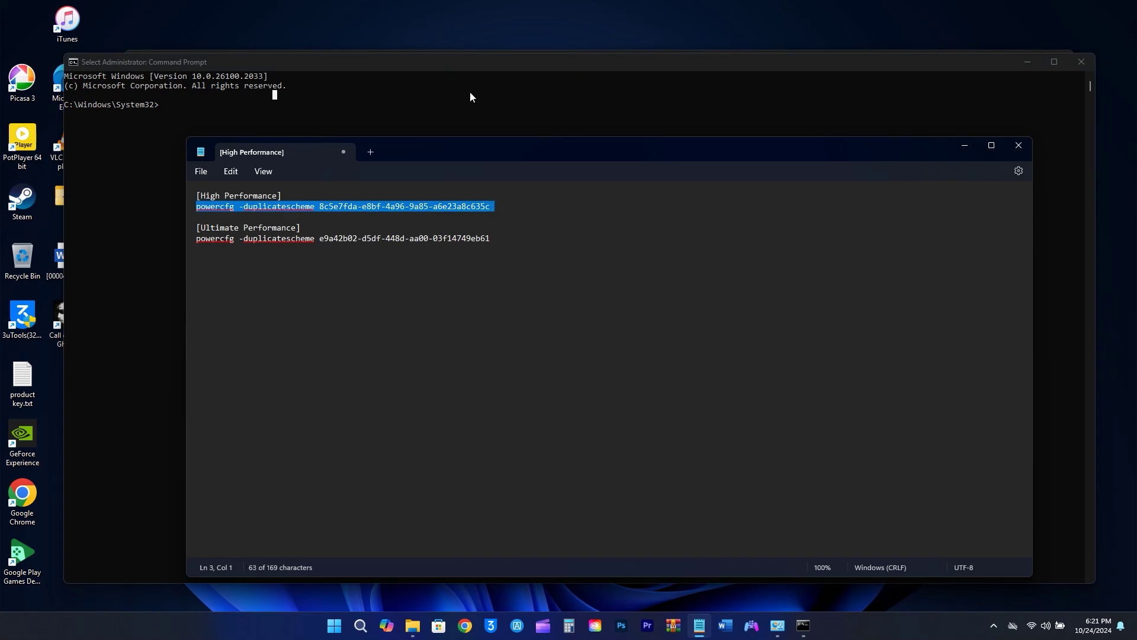
left_click(458, 61)
right_click(240, 120)
key("Return")
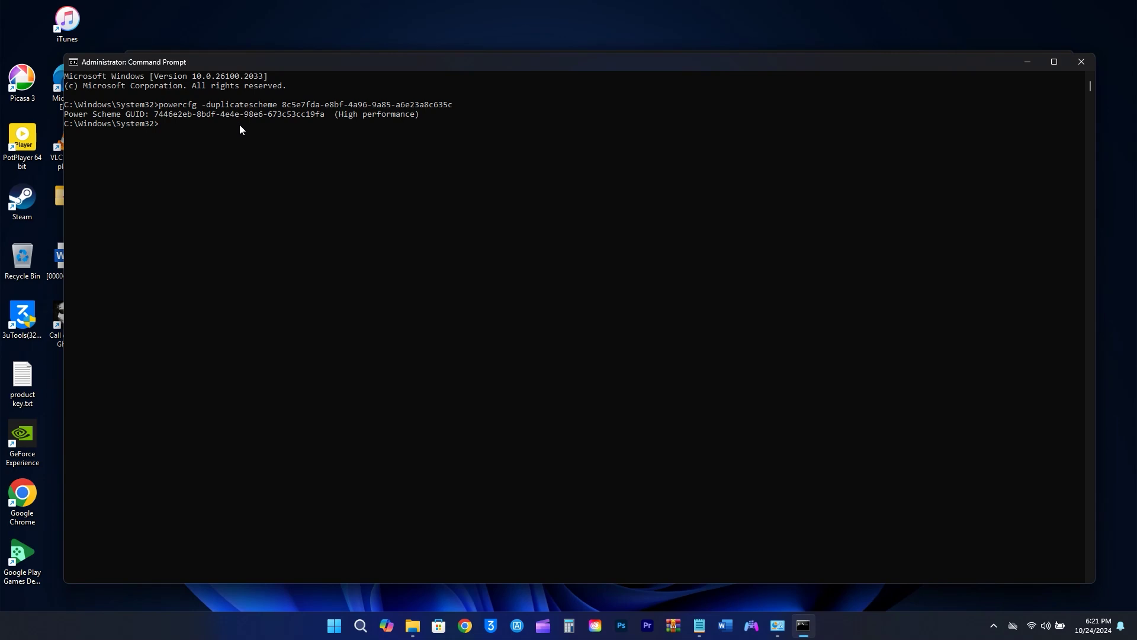
- Copy the Ultimate Performance powercfg -duplicatescheme command from the notes and run it
left_click(700, 625)
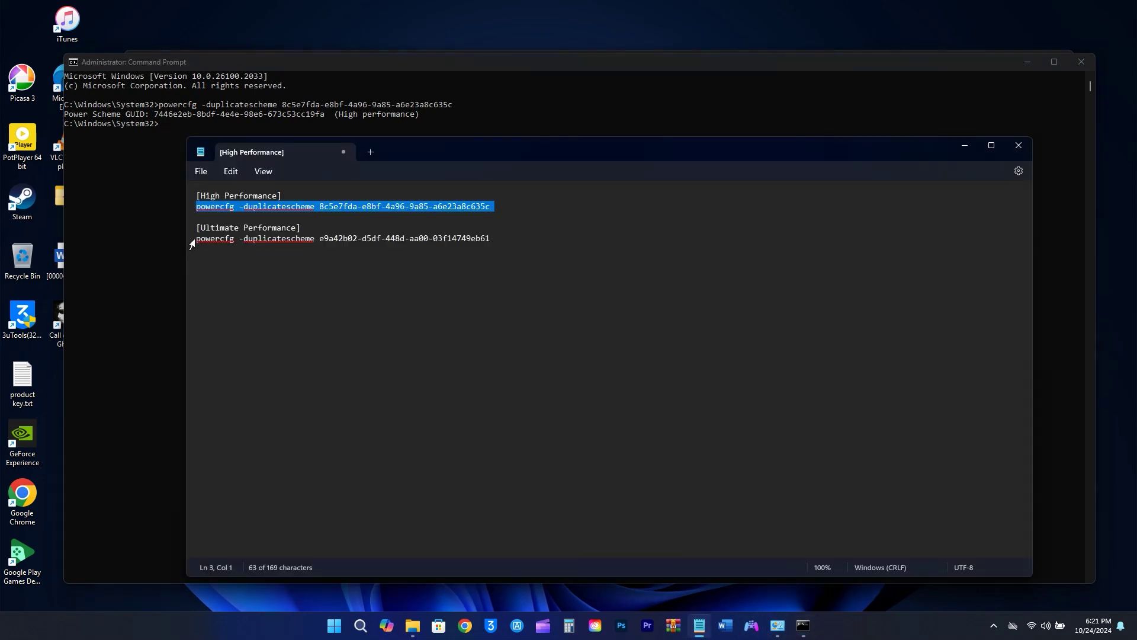
left_click_drag(191, 239, 514, 244)
key("cmd+c")
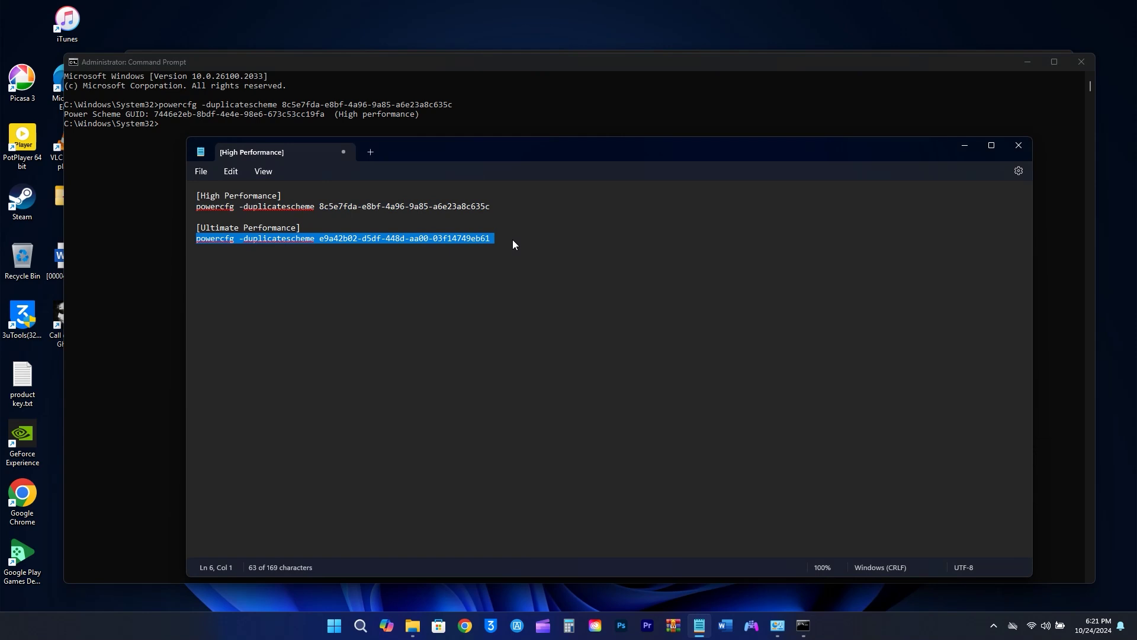
left_click(443, 61)
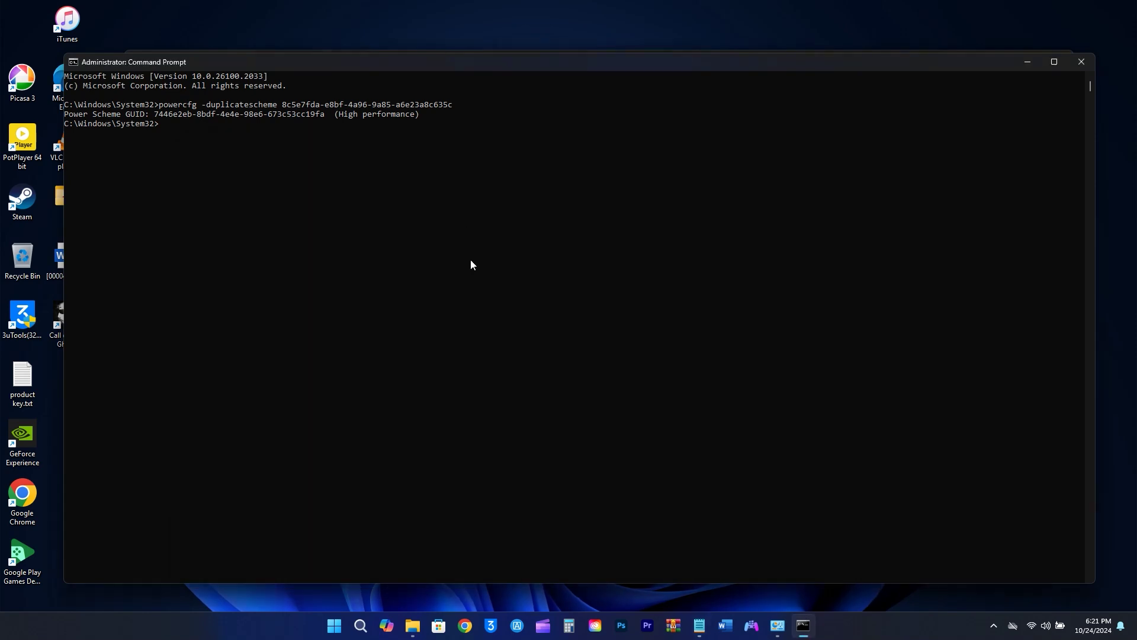
right_click(259, 156)
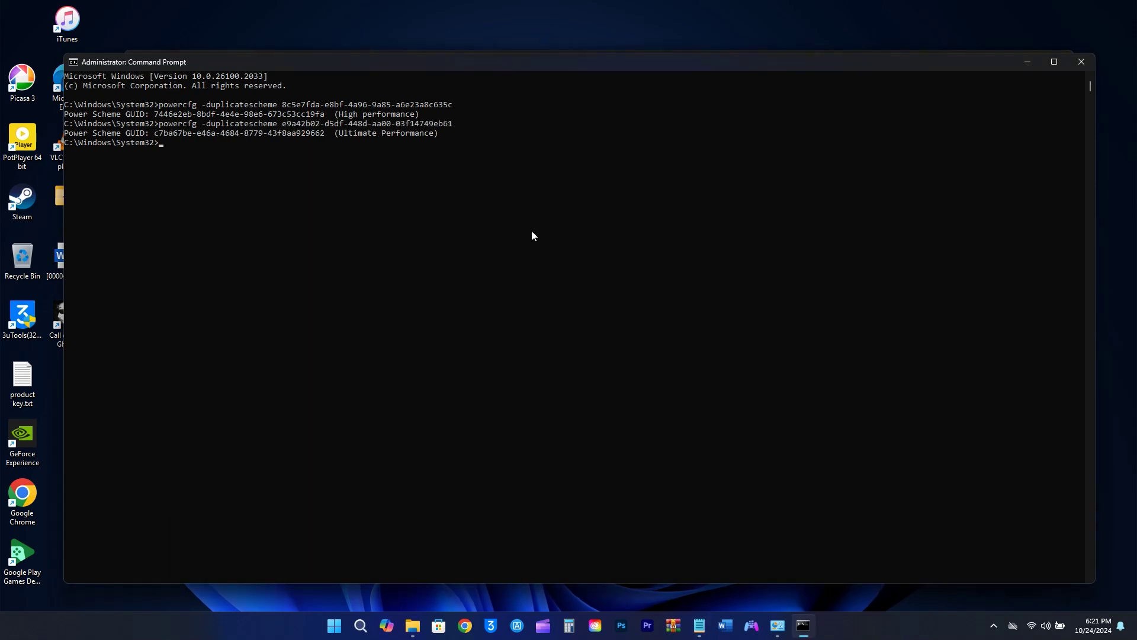
- Reopen Choose a power plan, show additional plans and select High performance
left_click(1033, 66)
left_click(957, 153)
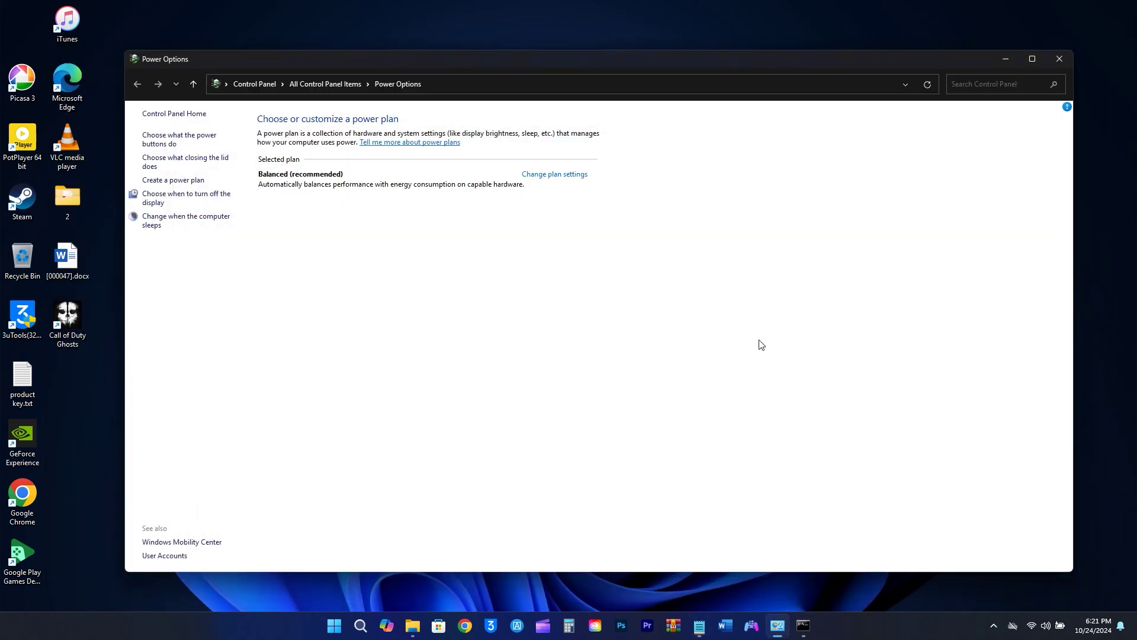
left_click(1059, 60)
left_click(368, 629)
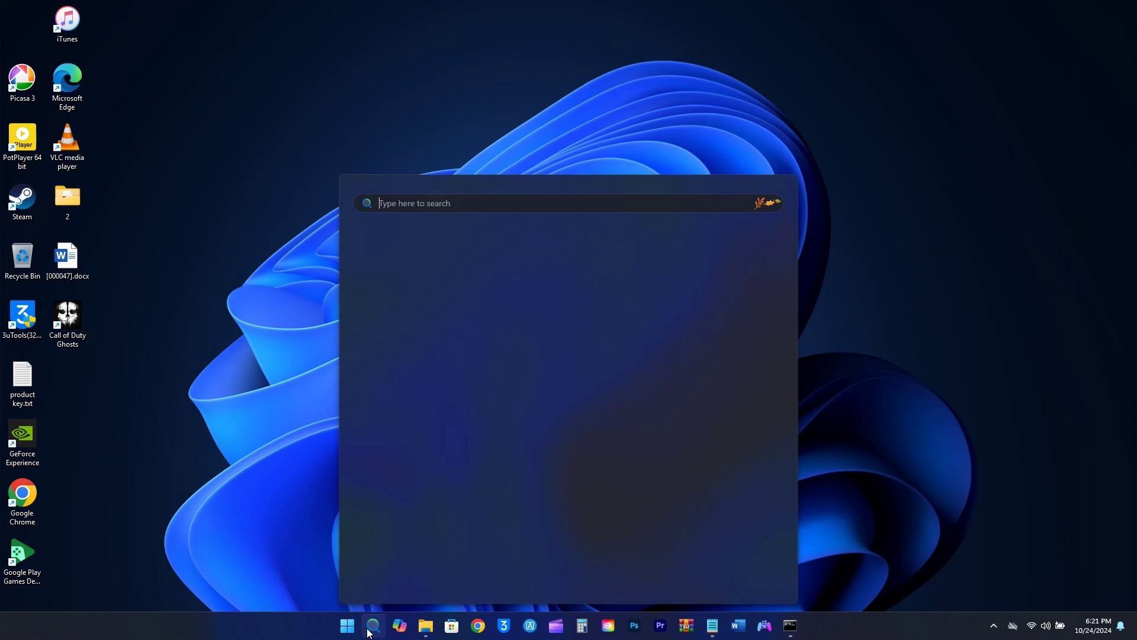
type("power")
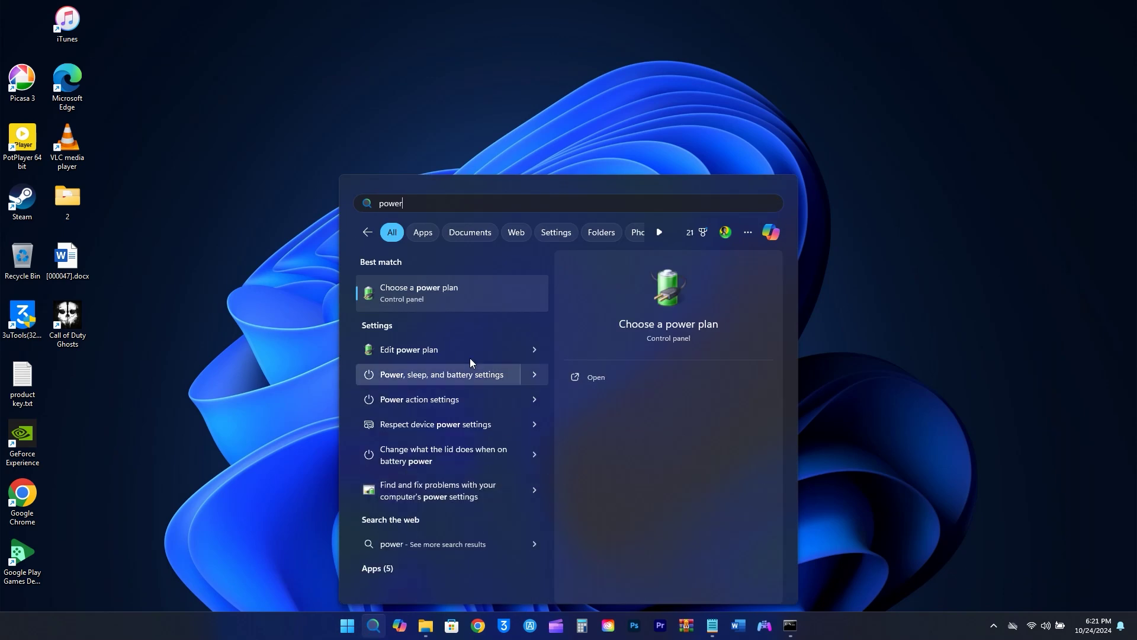
left_click(639, 373)
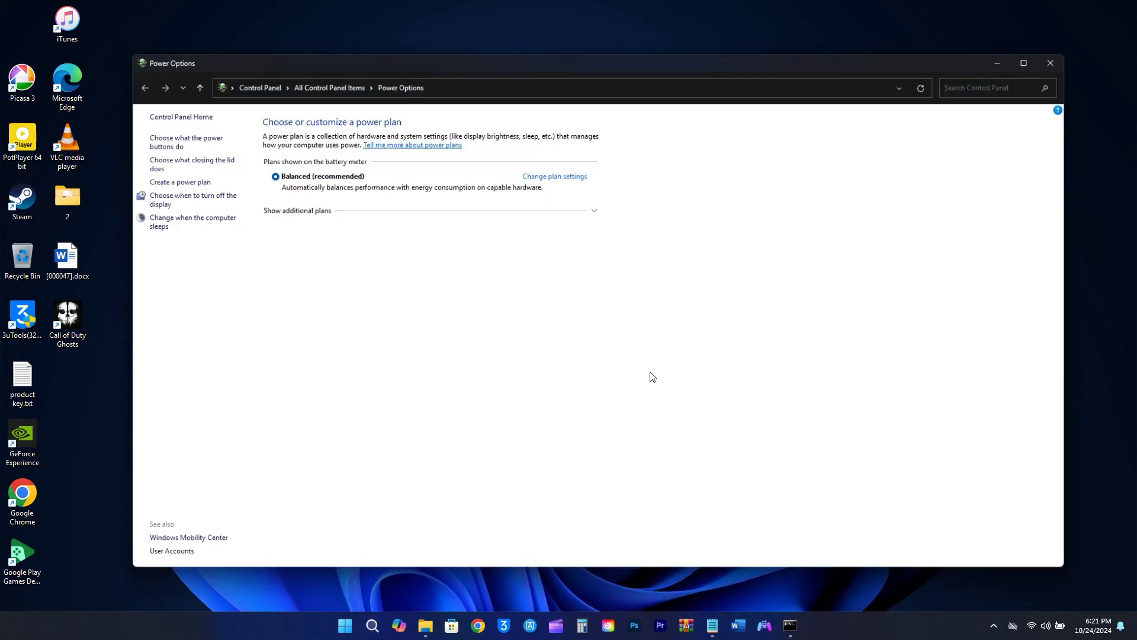
left_click(595, 214)
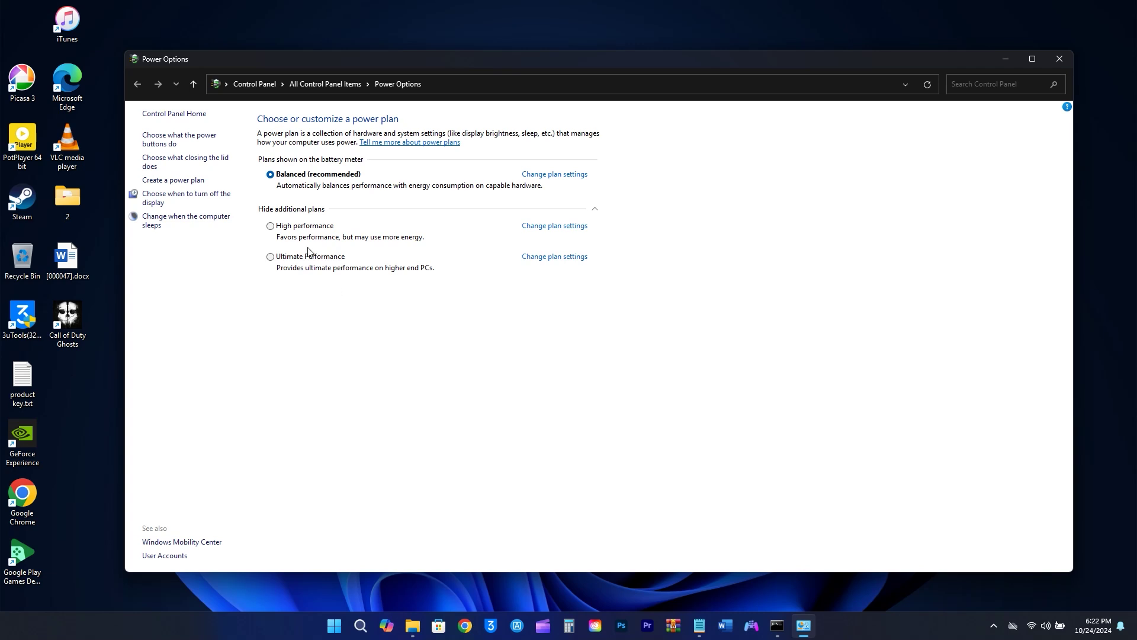
left_click(297, 228)
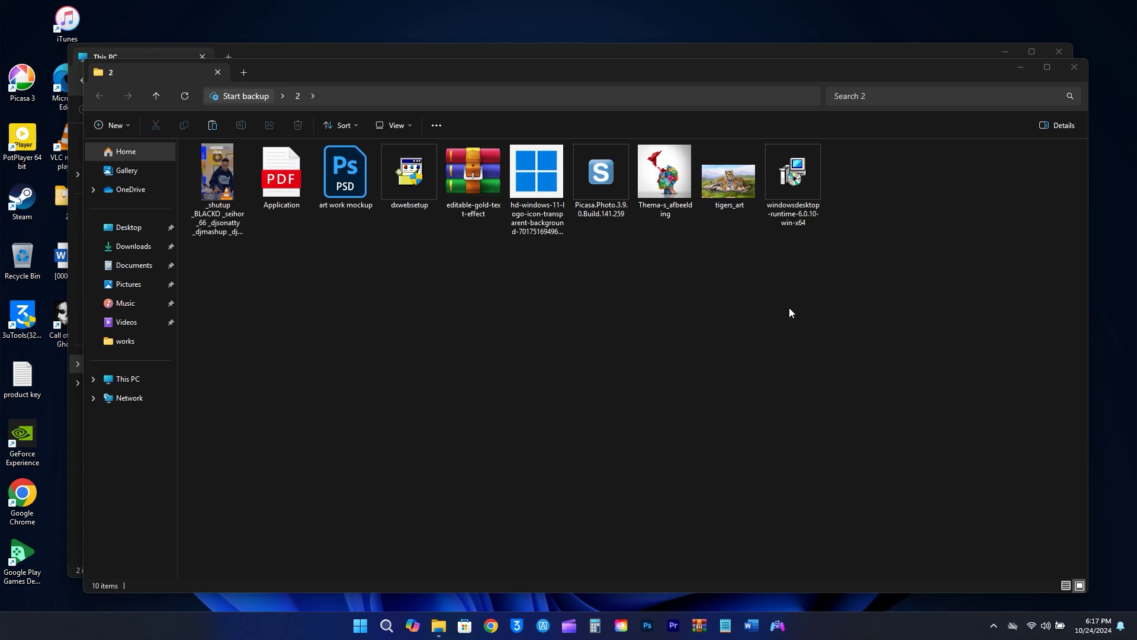
- Enable File name extensions under File Explorer's View > Show menu
left_click(388, 125)
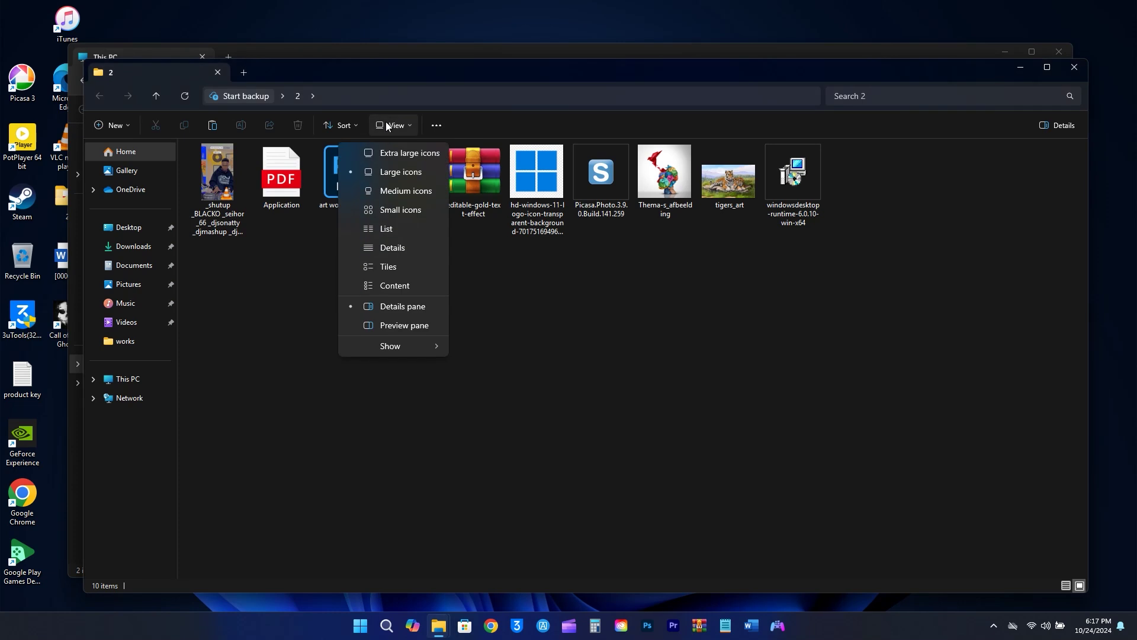
mouse_move(428, 351)
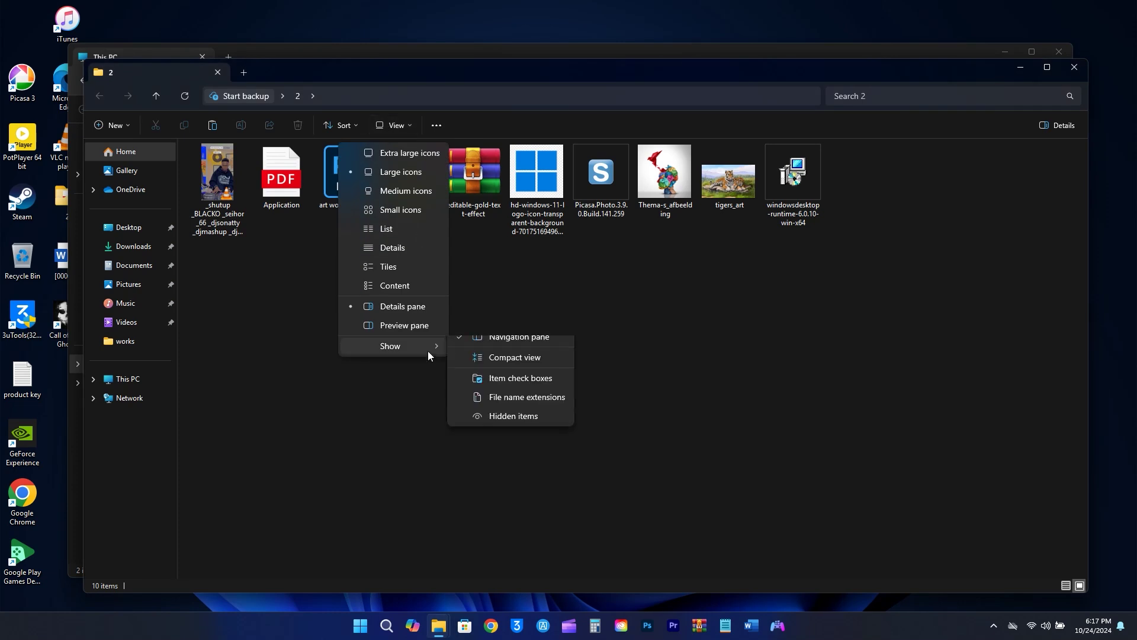
left_click(532, 408)
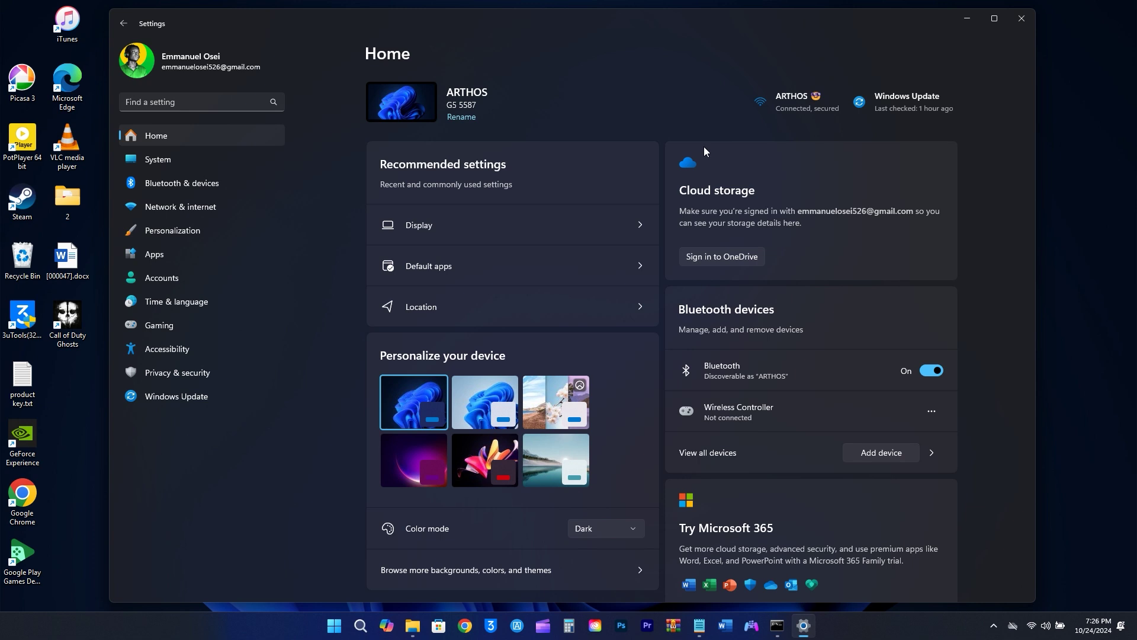
- Go to Accounts > Your info and choose Sign in with a local account instead
left_click(177, 278)
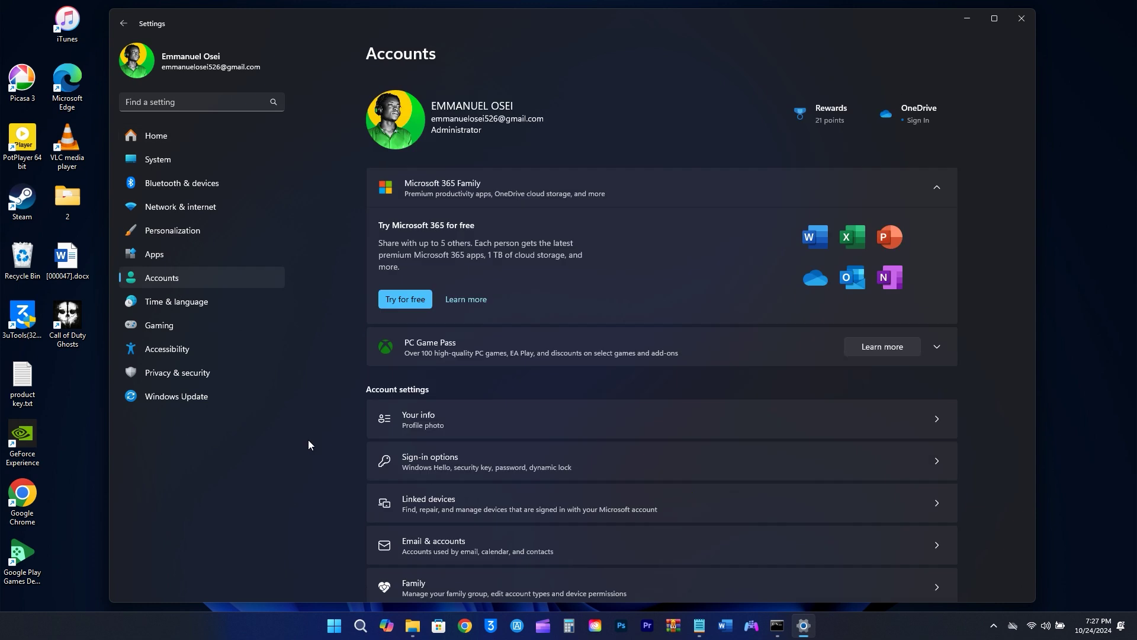
left_click(534, 425)
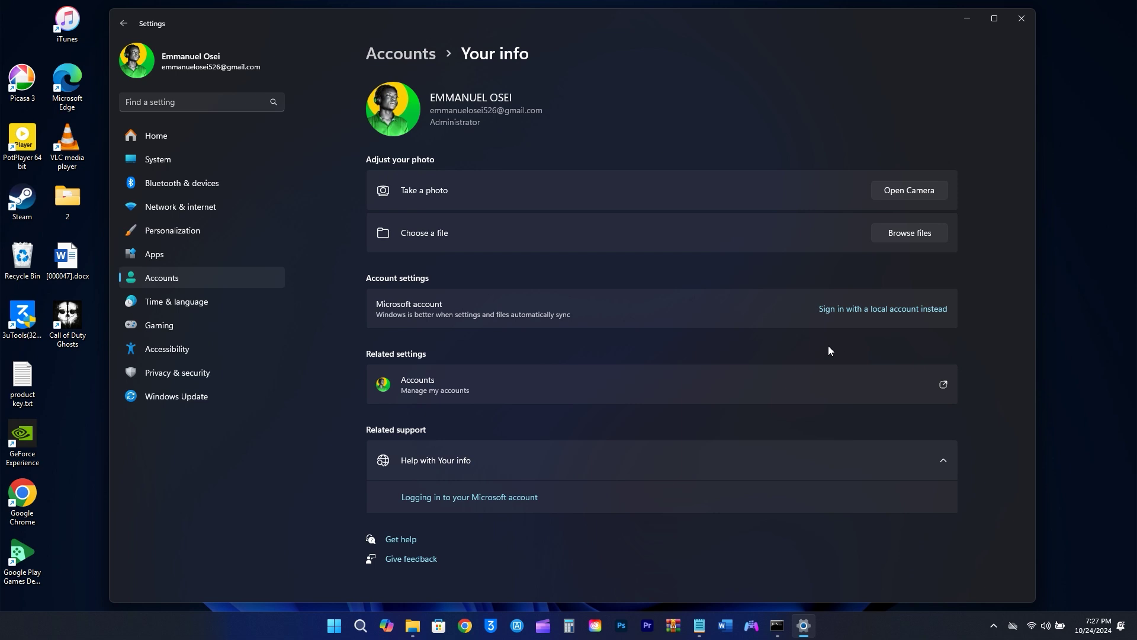
left_click(873, 310)
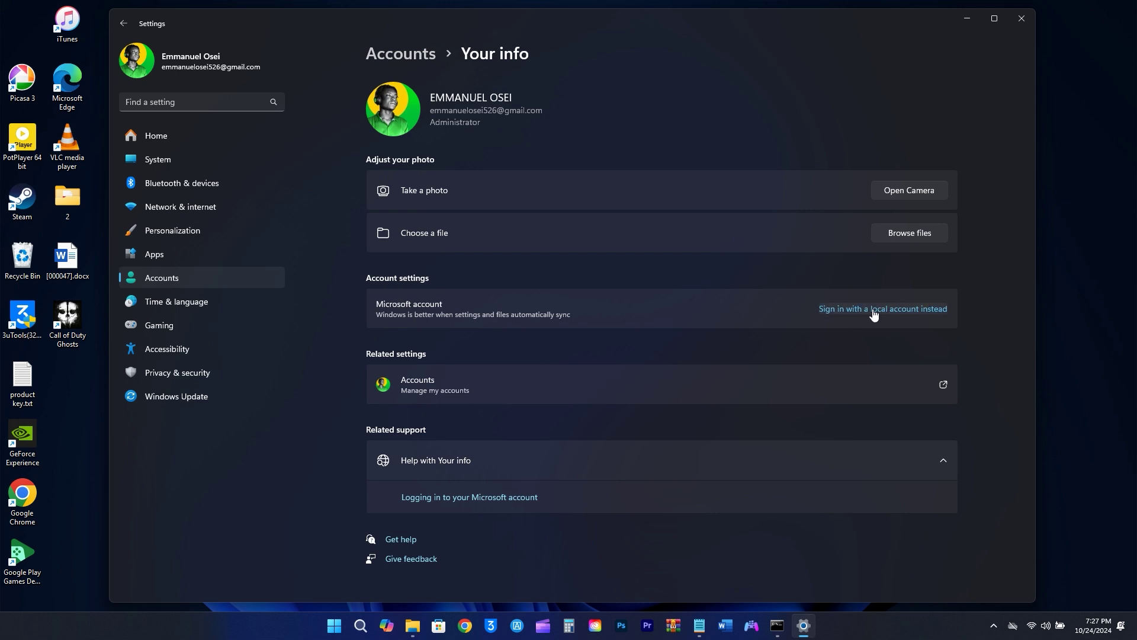